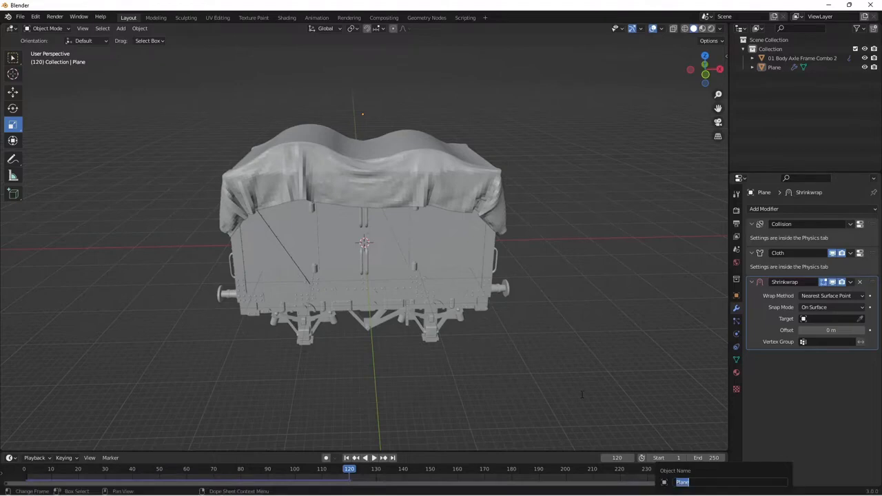
# Open the plane's cloth physics settings and review the available cloth presets
pyautogui.click(580, 396)
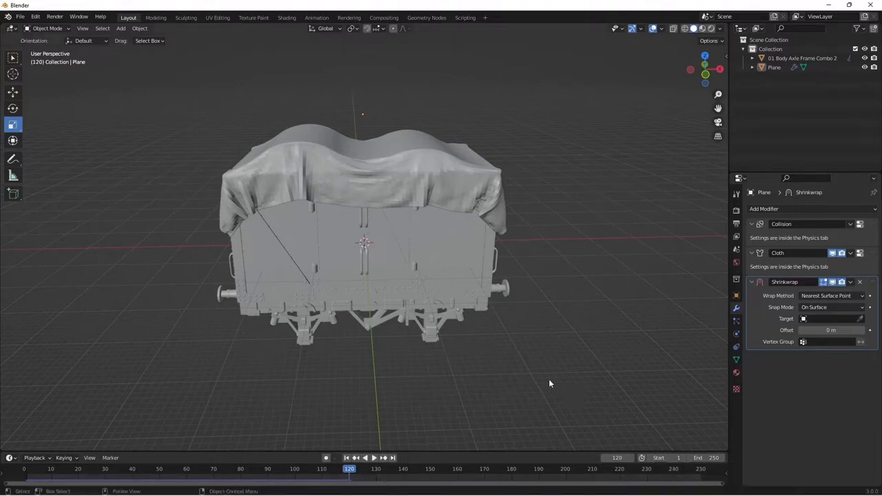
pyautogui.moveTo(549, 382); pyautogui.dragTo(525, 378, button='middle')
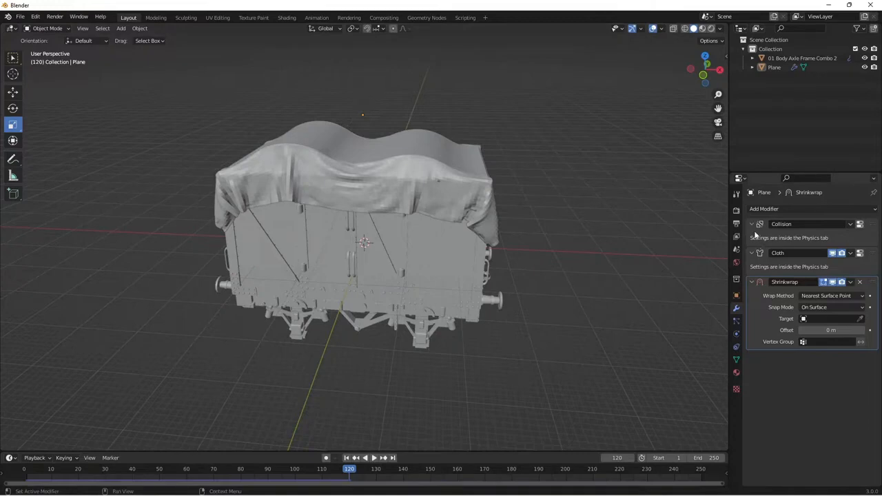
pyautogui.click(872, 256)
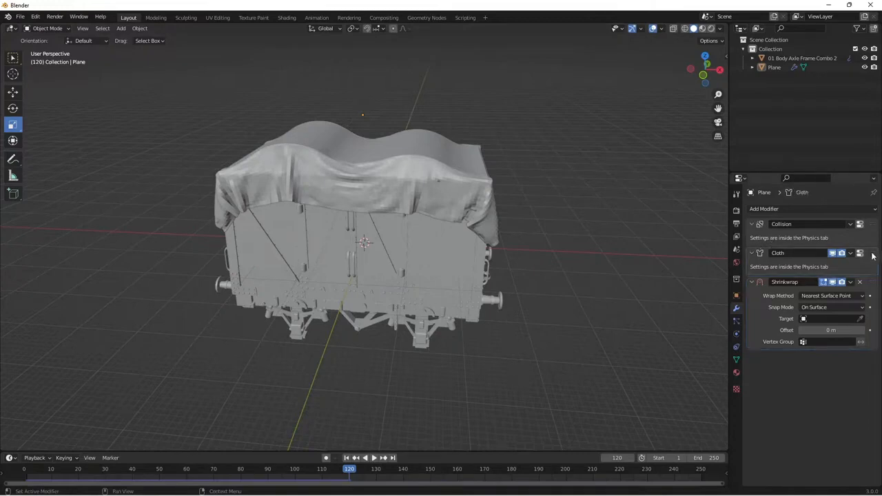
pyautogui.click(736, 335)
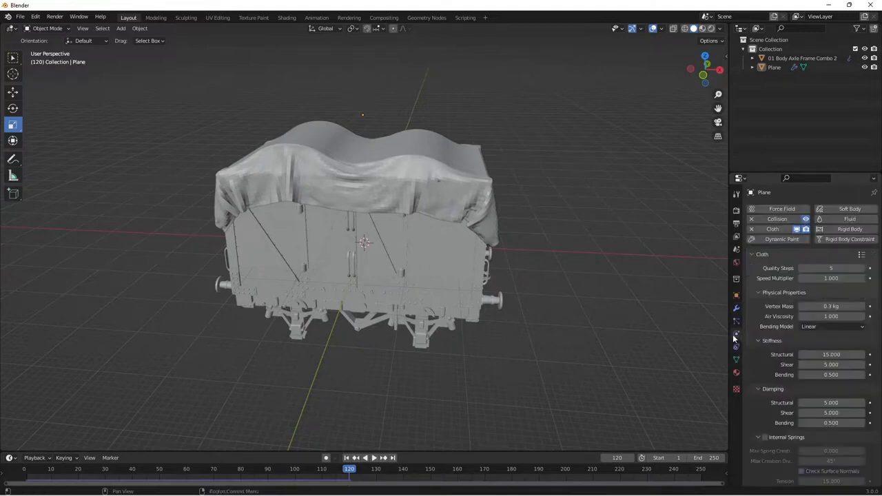
pyautogui.click(862, 255)
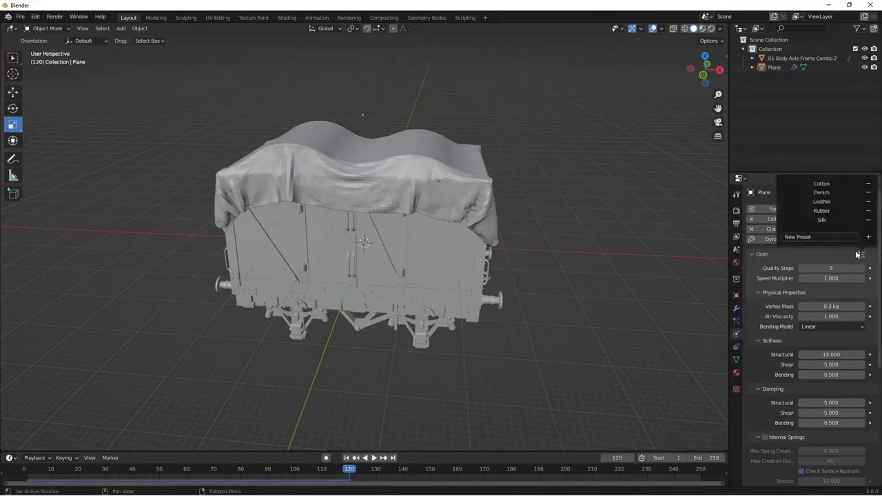
pyautogui.click(861, 259)
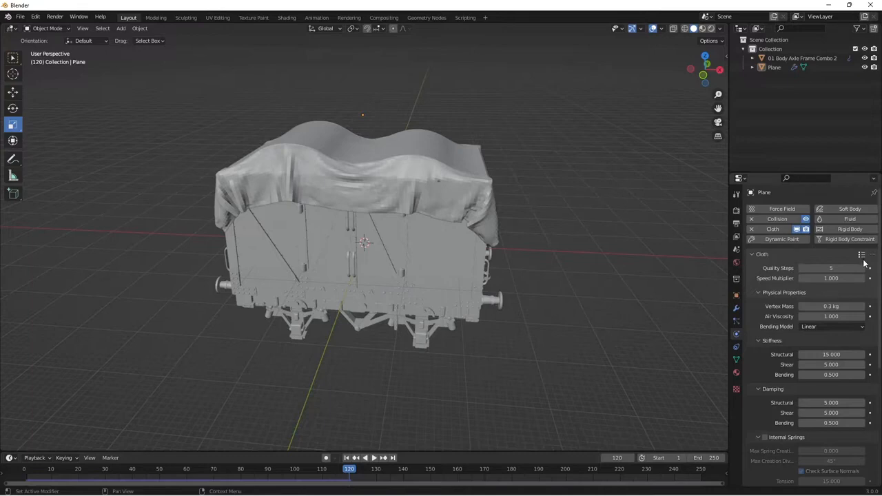
pyautogui.click(863, 256)
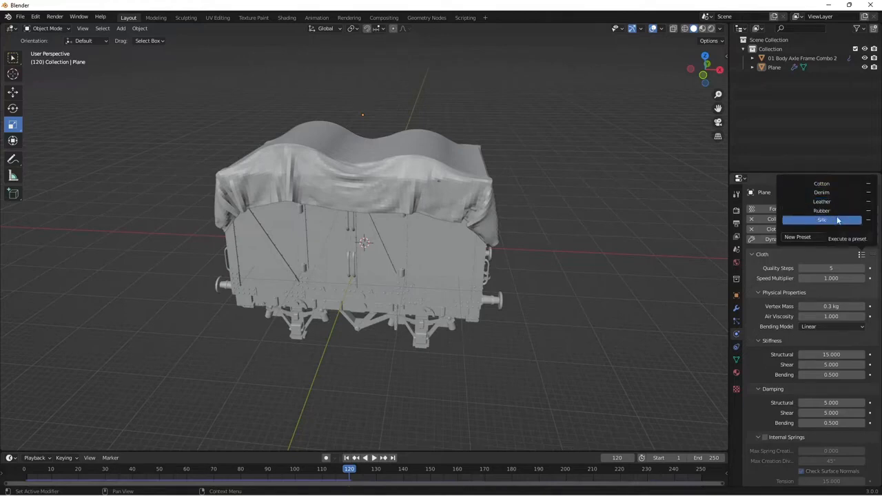
pyautogui.click(796, 256)
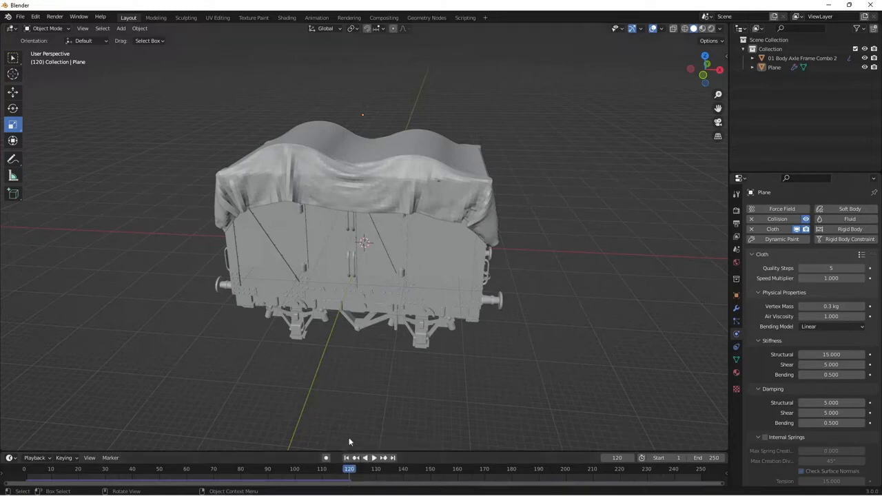
# Return to frame 1 and try the Rubber and Leather cloth presets on the plane
pyautogui.click(346, 458)
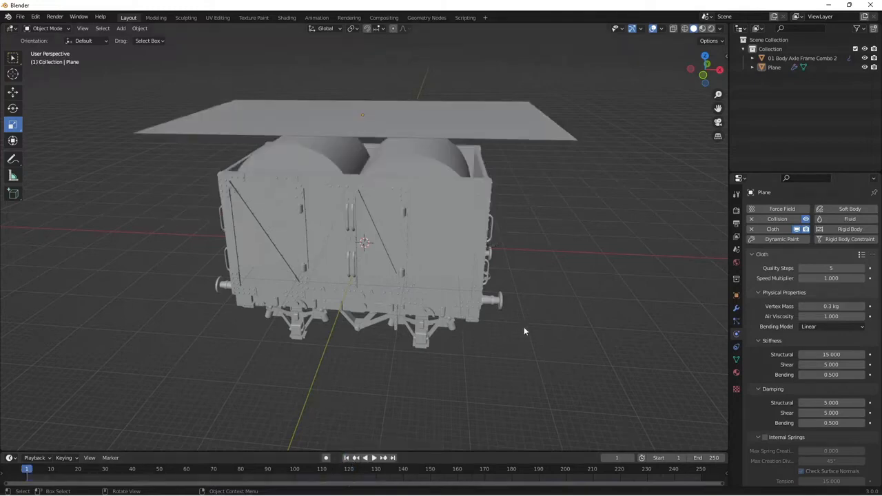
pyautogui.click(861, 256)
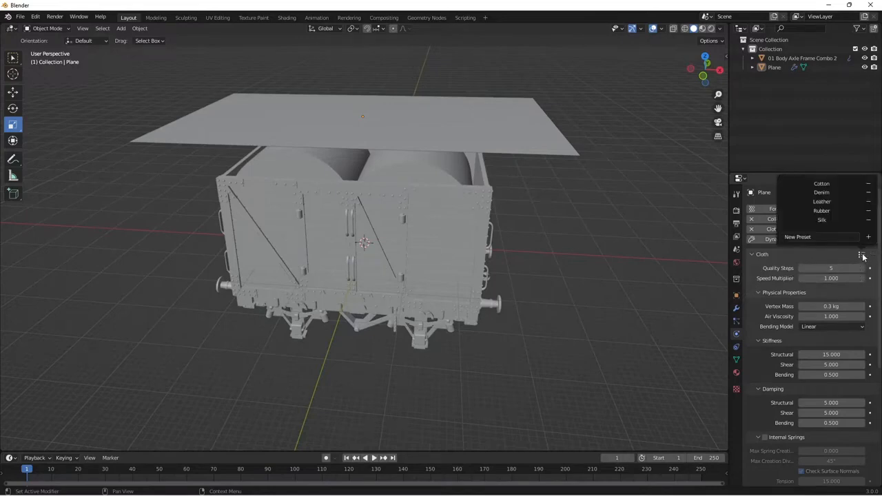
pyautogui.click(840, 213)
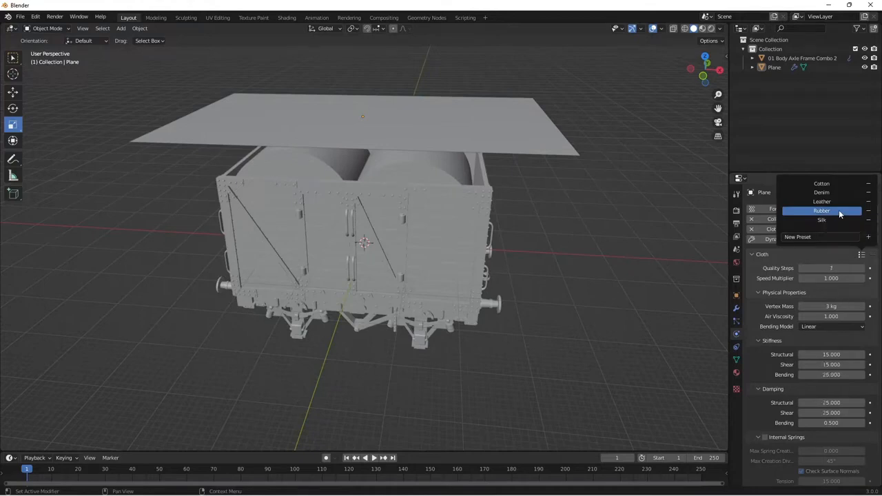
pyautogui.click(839, 202)
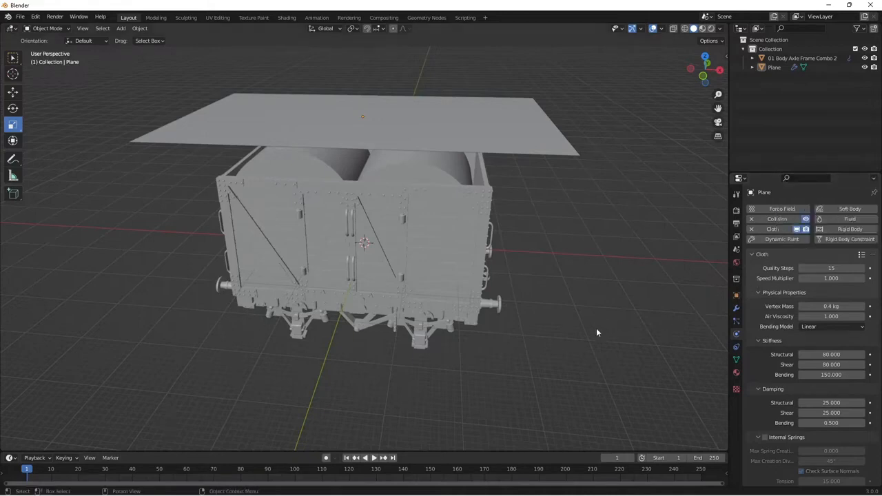
# Run the cloth simulation with the Leather preset to frame 112 and inspect the drape from several sides
pyautogui.moveTo(596, 328); pyautogui.dragTo(628, 313, button='middle')
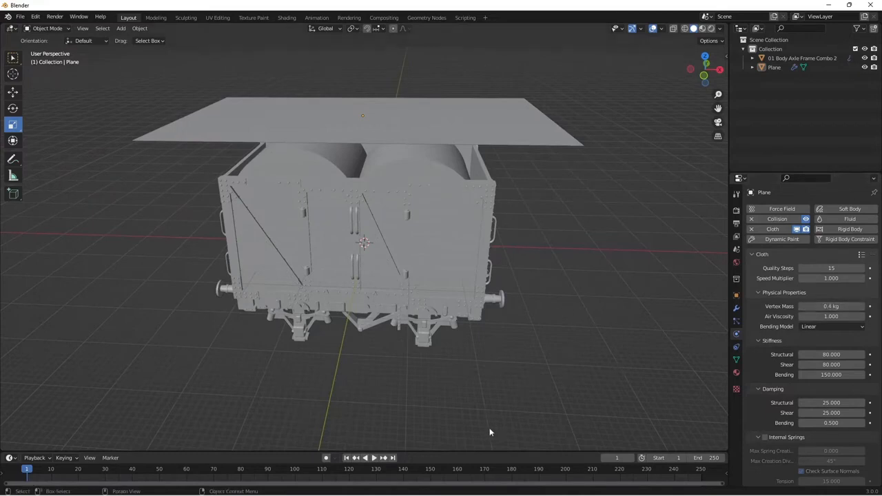
pyautogui.click(374, 457)
pyautogui.moveTo(552, 349); pyautogui.dragTo(507, 332, button='middle')
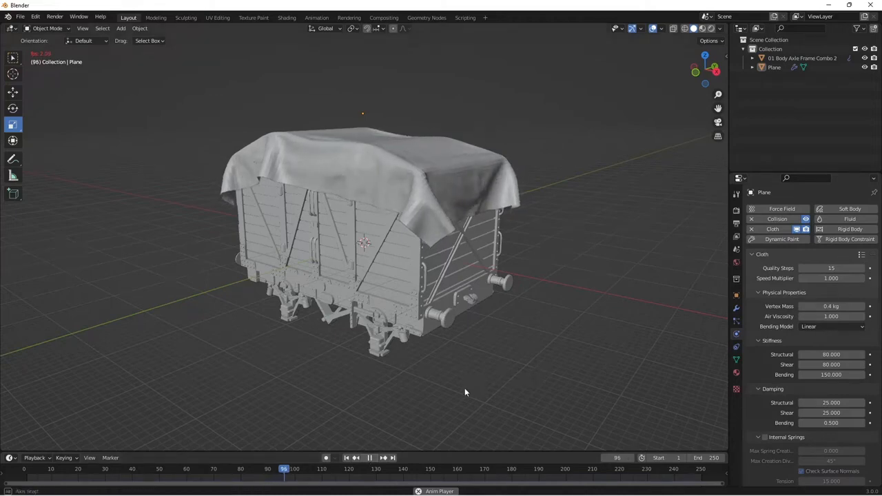
pyautogui.moveTo(464, 388); pyautogui.dragTo(358, 414, button='middle')
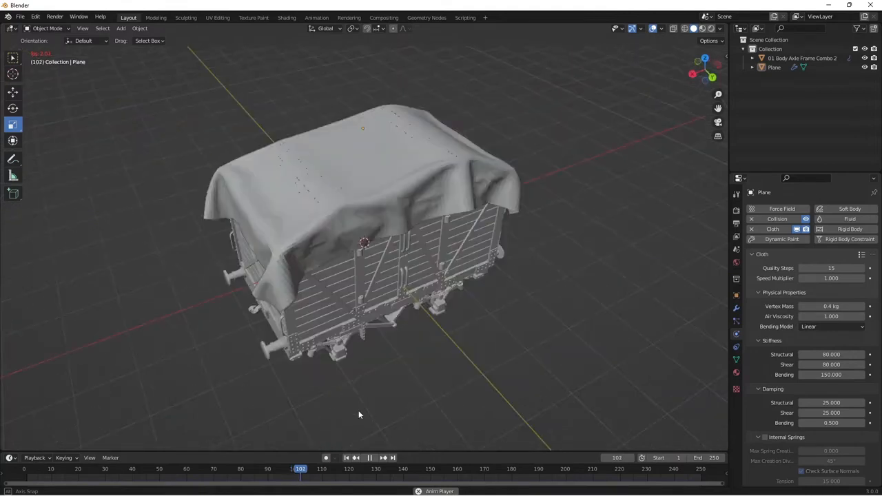
pyautogui.click(370, 458)
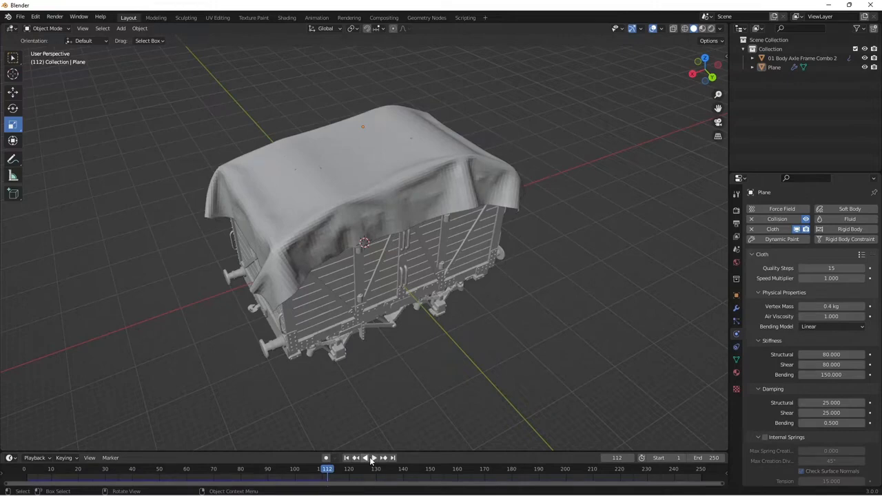
pyautogui.moveTo(443, 401); pyautogui.dragTo(564, 279, button='middle')
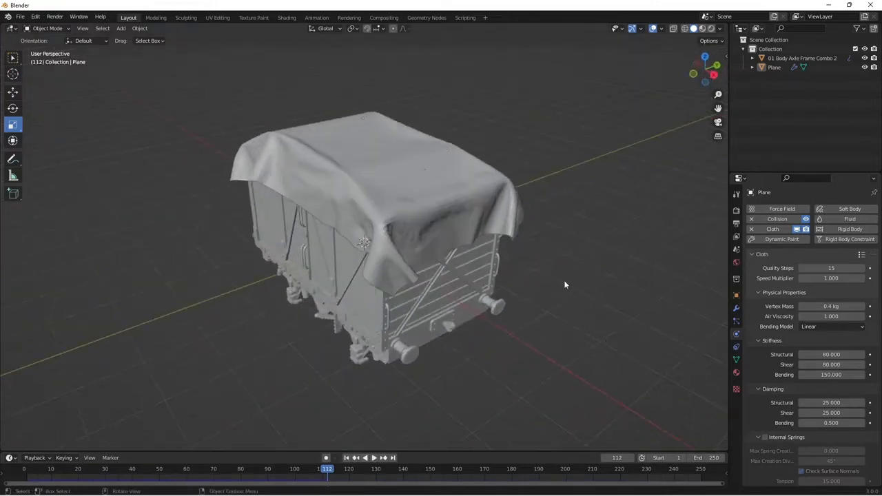
pyautogui.moveTo(445, 267); pyautogui.dragTo(521, 315, button='middle')
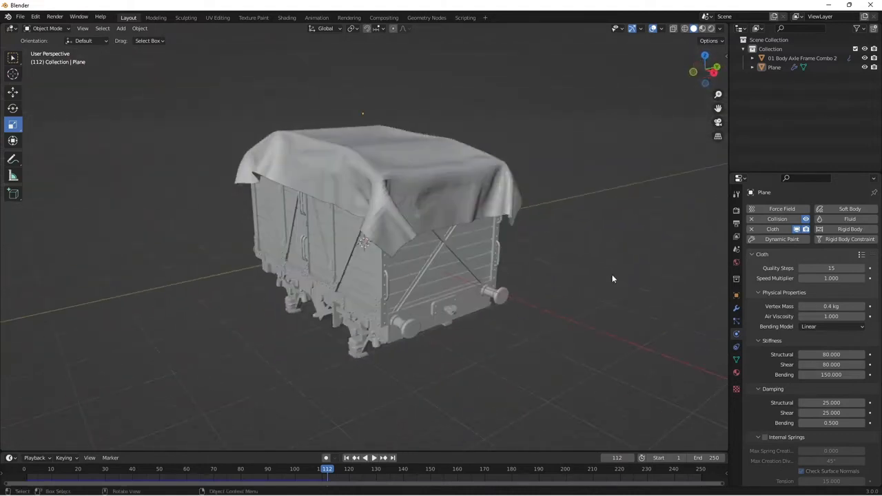
# Set the cloth's quality steps to 5 and apply the Cotton preset
pyautogui.click(861, 255)
pyautogui.click(835, 268)
pyautogui.write('5')
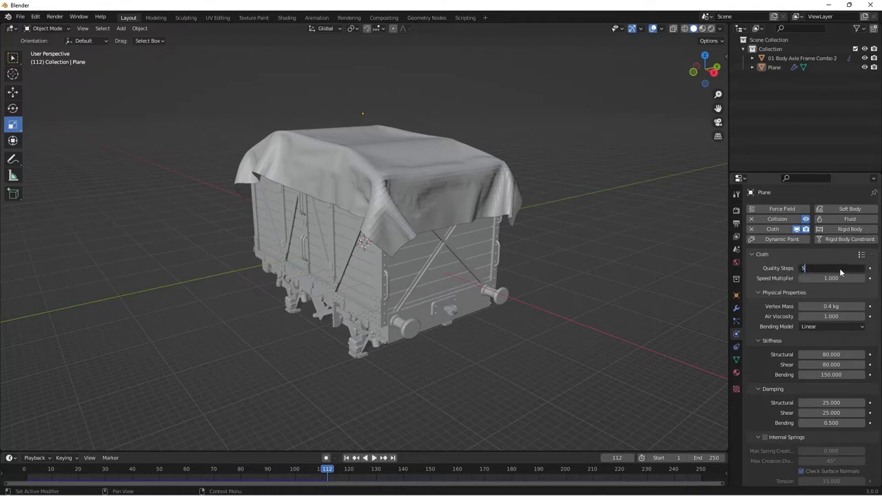
pyautogui.press('Return')
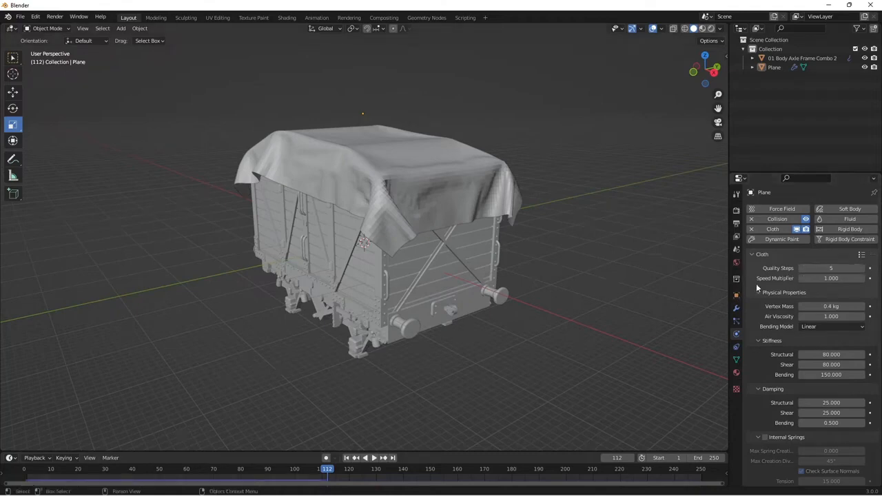
pyautogui.click(861, 256)
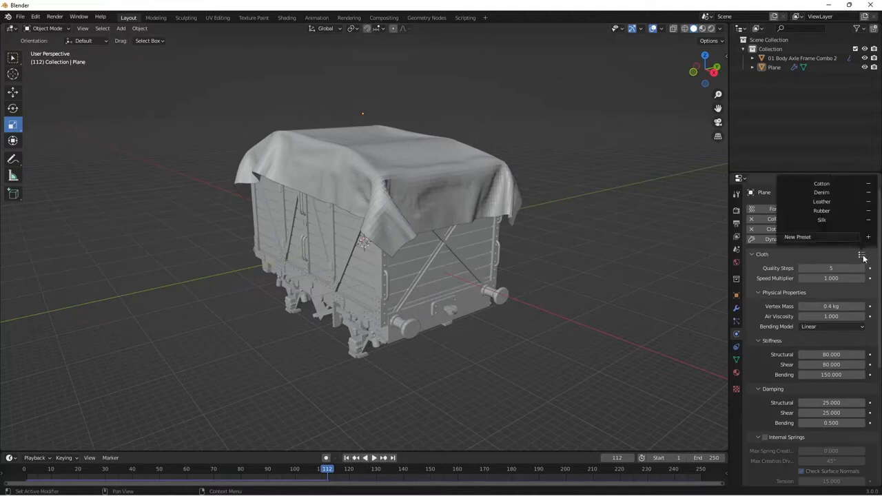
pyautogui.click(835, 186)
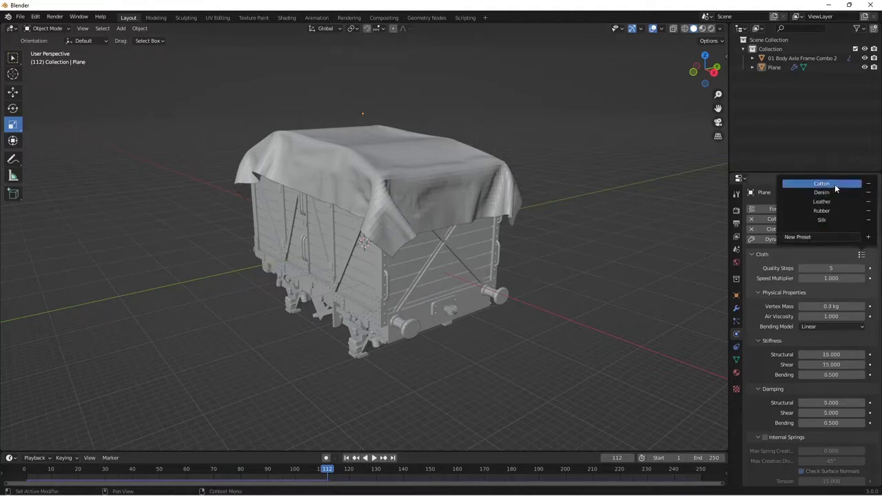
pyautogui.click(861, 255)
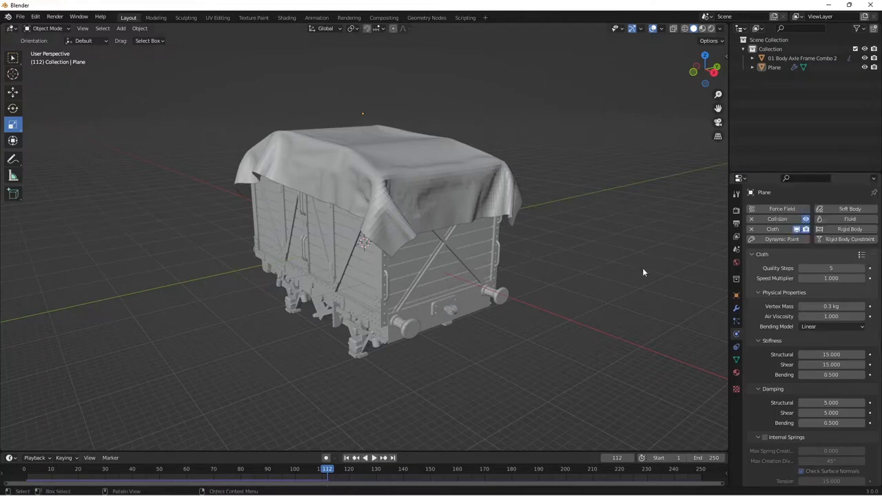
# Rerun the cloth simulation from frame 1 and stop it at frame 106
pyautogui.click(347, 458)
pyautogui.click(373, 457)
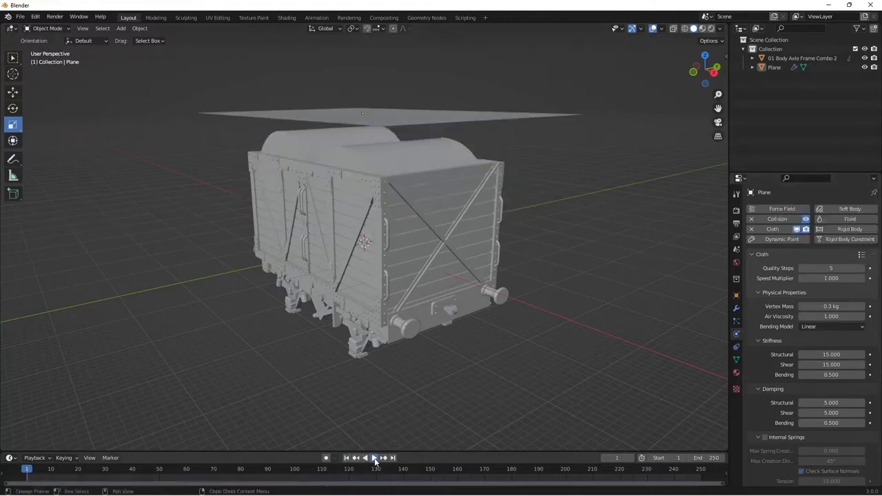
pyautogui.moveTo(443, 414); pyautogui.dragTo(466, 412, button='middle')
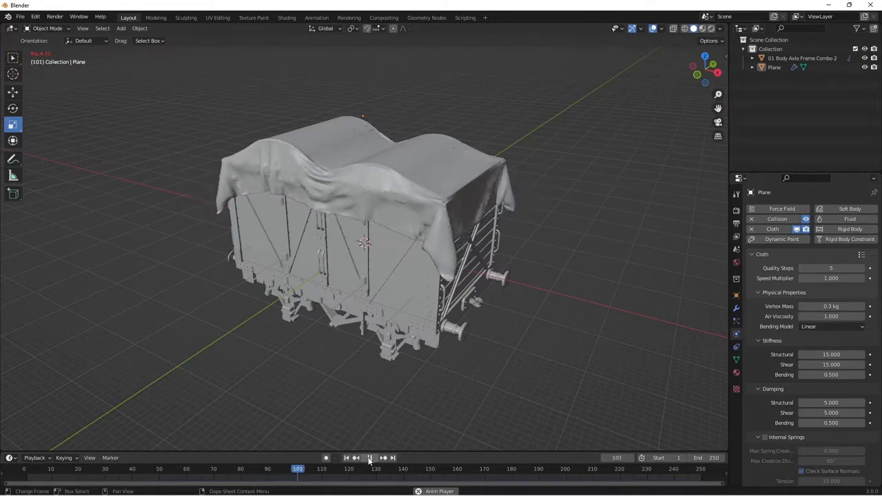
pyautogui.click(370, 457)
pyautogui.moveTo(420, 386)
pyautogui.mouseDown(button='middle')
pyautogui.moveTo(469, 418)
pyautogui.moveTo(429, 379)
pyautogui.moveTo(406, 383)
pyautogui.mouseUp(button='middle')
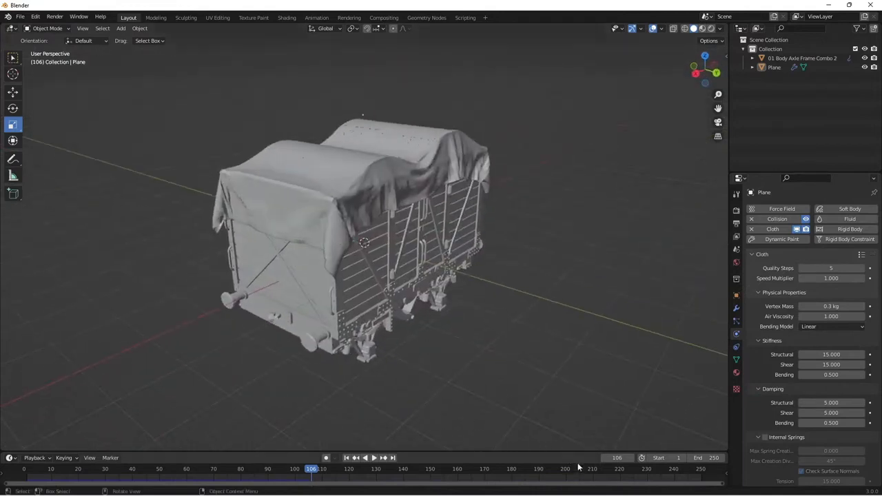
# Advance the cloth simulation frame by frame to frame 120
pyautogui.click(631, 461)
pyautogui.click(631, 460)
pyautogui.click(630, 461)
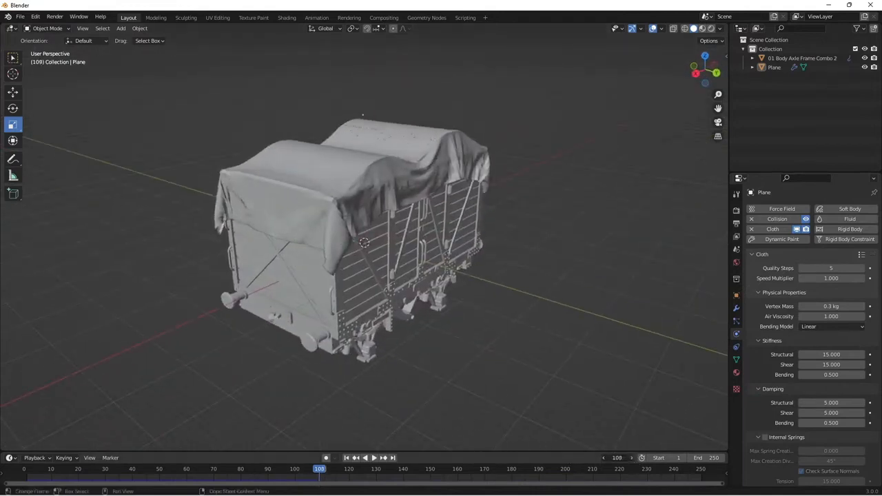
pyautogui.click(630, 460)
pyautogui.click(630, 460)
pyautogui.click(630, 460)
pyautogui.click(631, 460)
pyautogui.click(630, 460)
pyautogui.click(630, 461)
pyautogui.click(630, 460)
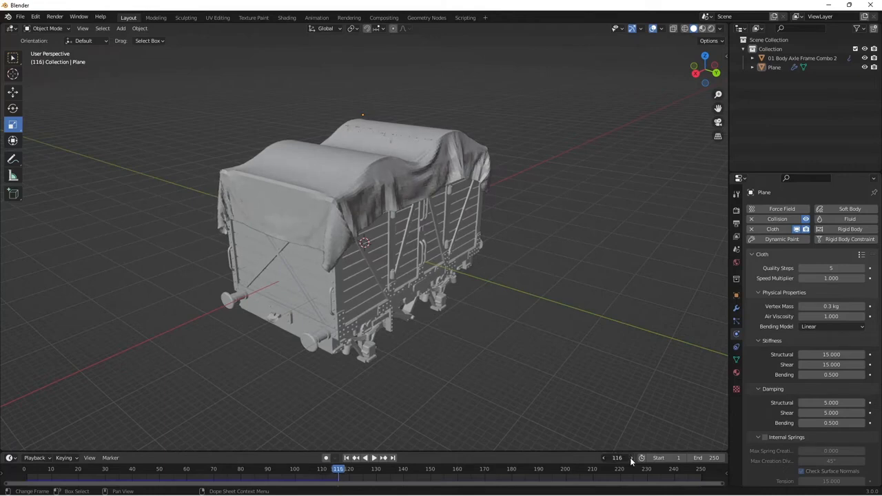
pyautogui.click(630, 460)
pyautogui.click(631, 460)
pyautogui.click(631, 460)
pyautogui.click(630, 460)
# Clear the draped plane's scale so that X, Y and Z are 1.000
pyautogui.moveTo(449, 371); pyautogui.dragTo(506, 359, button='middle')
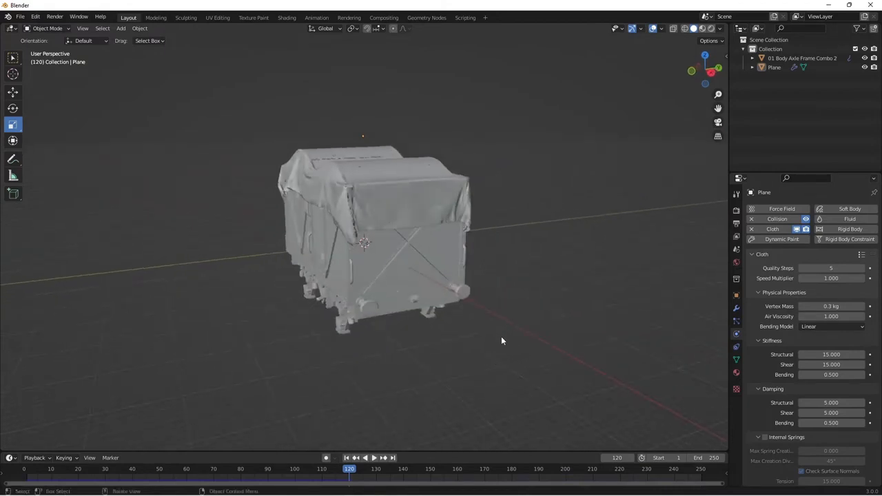
pyautogui.press('n')
pyautogui.moveTo(531, 352); pyautogui.dragTo(620, 202, button='middle')
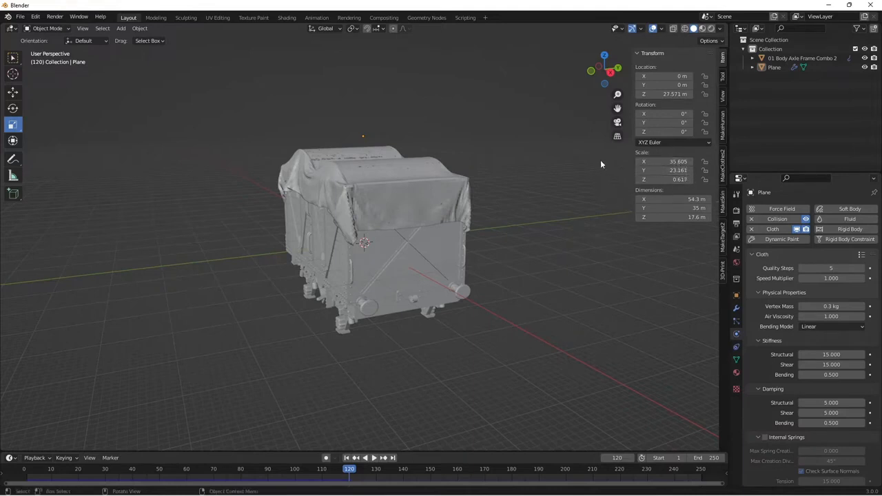
pyautogui.moveTo(522, 266); pyautogui.dragTo(443, 245, button='middle')
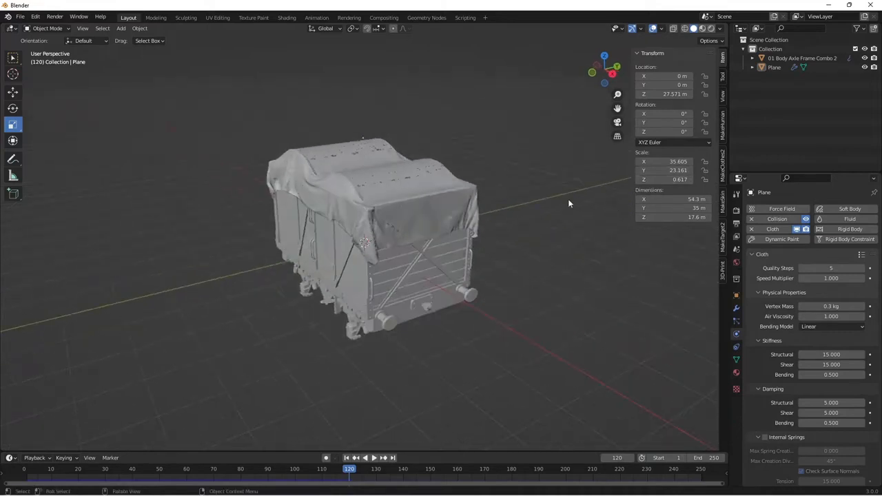
pyautogui.click(390, 209)
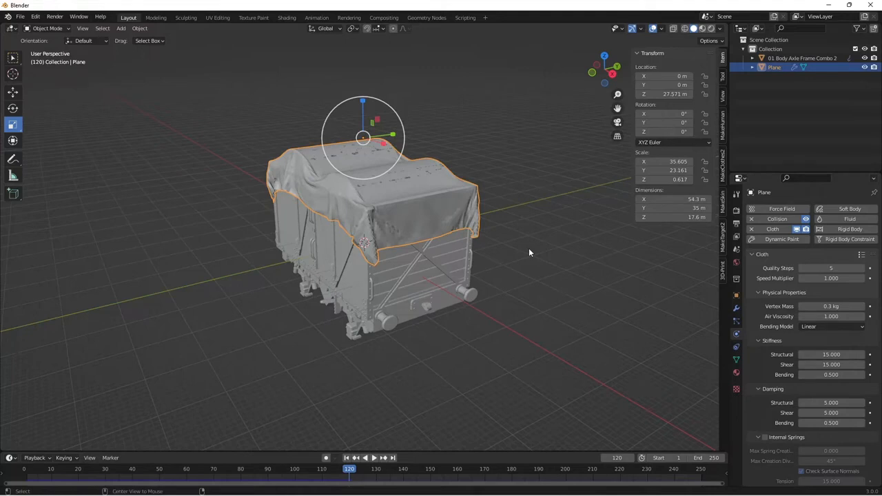
pyautogui.hotkey('alt', 's')
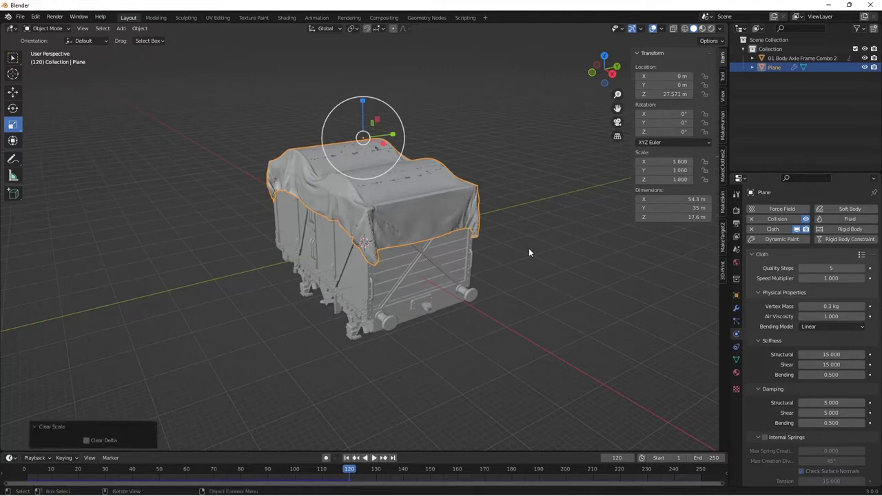
pyautogui.click(578, 205)
pyautogui.press('n')
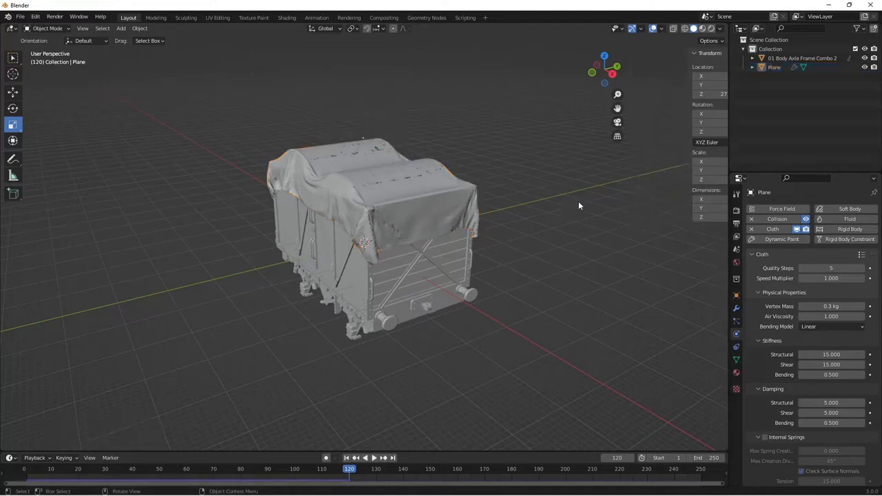
# Add a Subdivision Surface modifier to the draped cloth plane
pyautogui.moveTo(597, 216); pyautogui.dragTo(446, 195, button='middle')
pyautogui.click(445, 191)
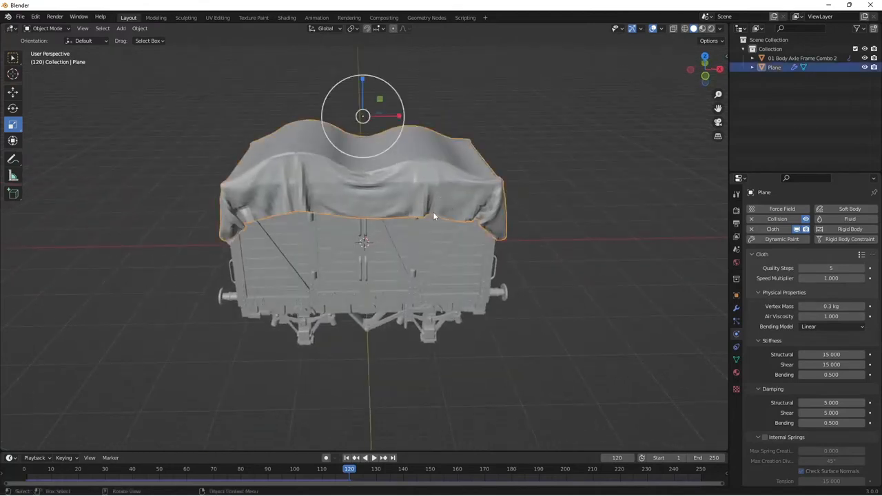
pyautogui.click(736, 308)
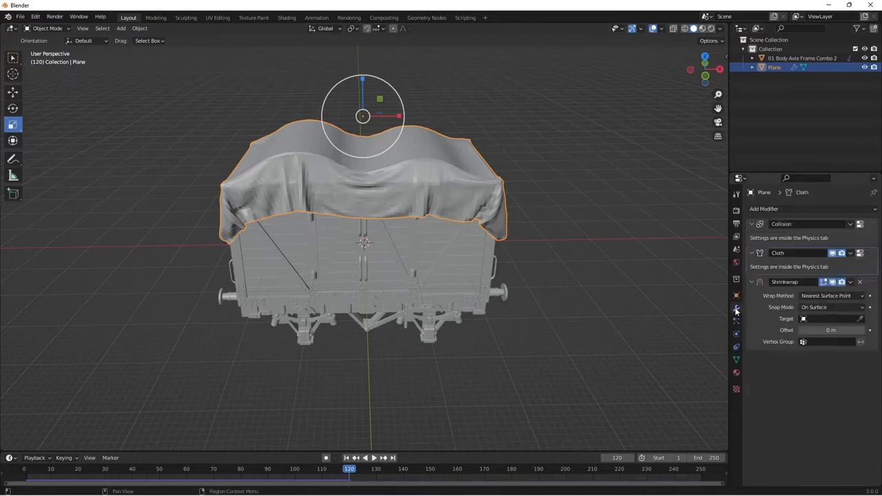
pyautogui.click(875, 210)
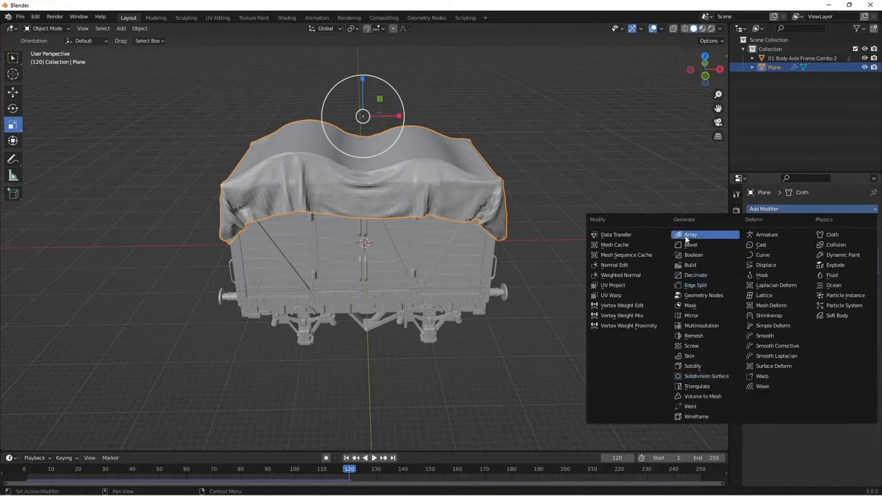
pyautogui.click(705, 377)
pyautogui.moveTo(706, 374); pyautogui.dragTo(511, 309, button='middle')
pyautogui.scroll(3, 442, 257)
pyautogui.moveTo(442, 256); pyautogui.dragTo(564, 299, button='middle')
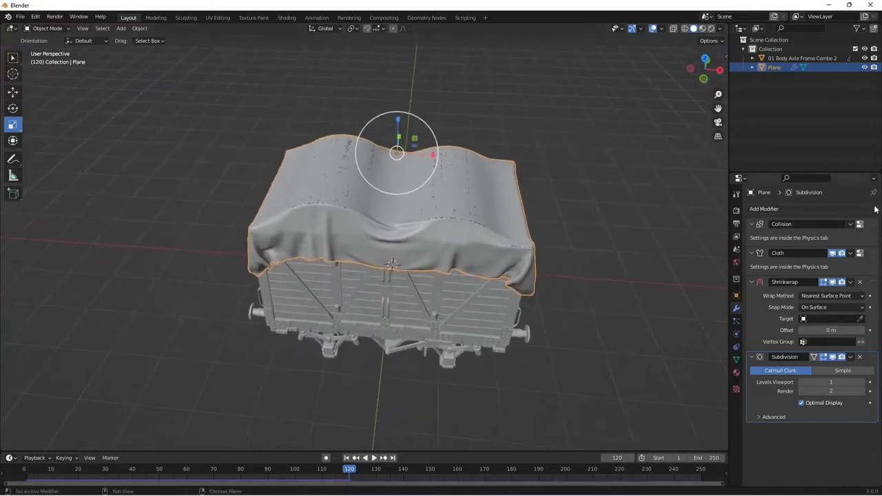
# Add a Solidify modifier to the cloth plane and collapse the Shrinkwrap and Subdivision modifier settings
pyautogui.click(764, 209)
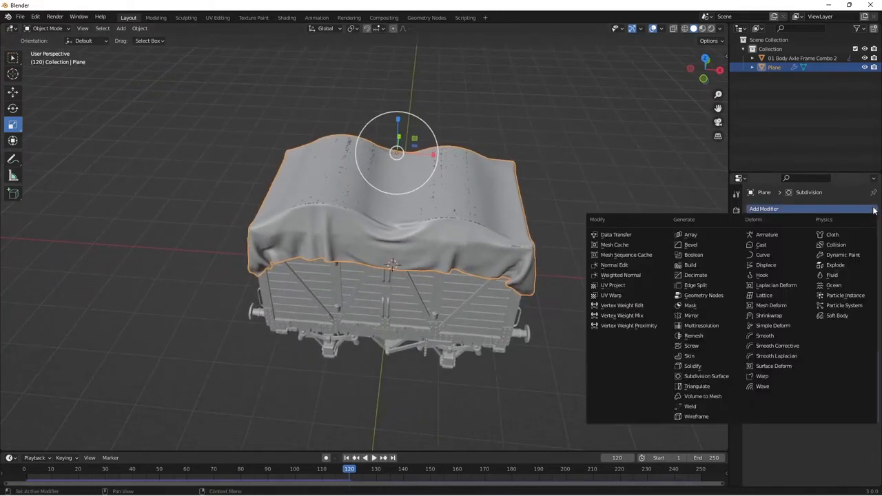
pyautogui.click(709, 370)
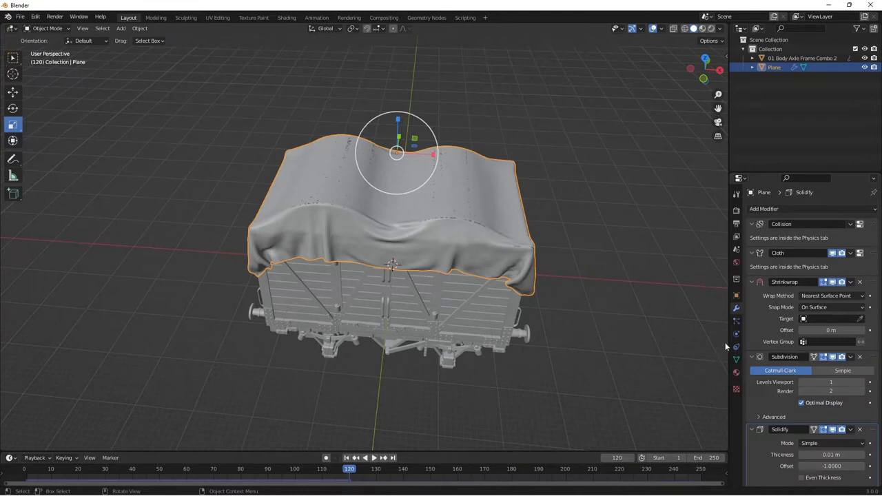
pyautogui.click(752, 282)
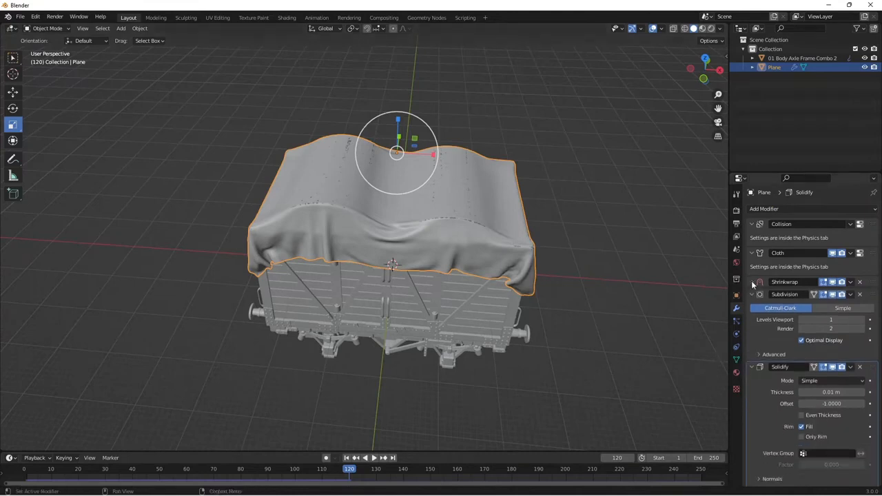
pyautogui.click(751, 294)
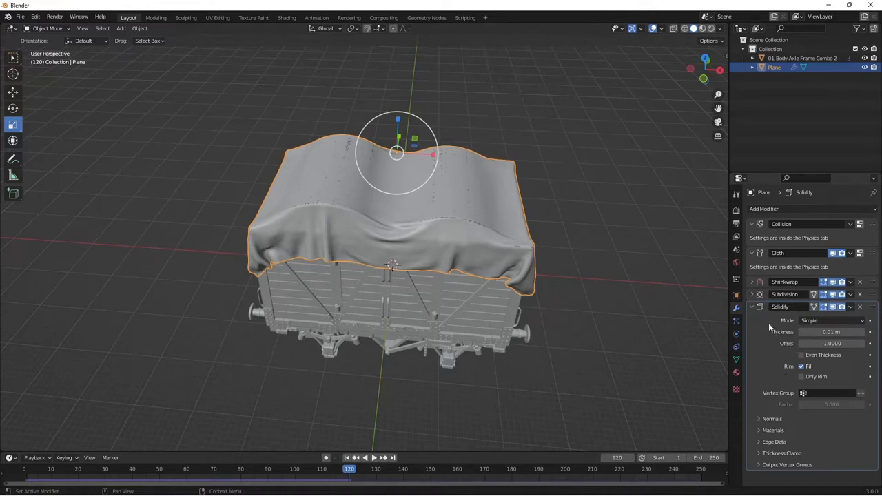
pyautogui.click(578, 333)
pyautogui.click(479, 251)
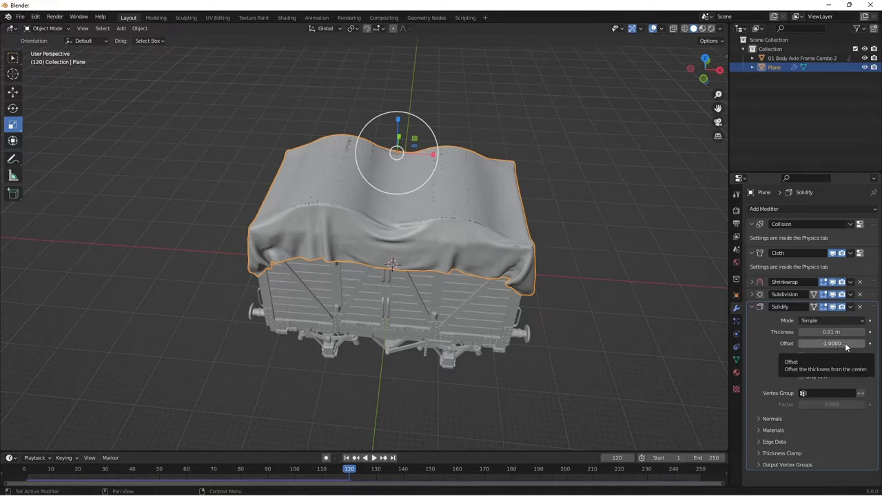
# Set the Solidify modifier's offset to 1 and its thickness to 0.5 m
pyautogui.doubleClick(849, 343)
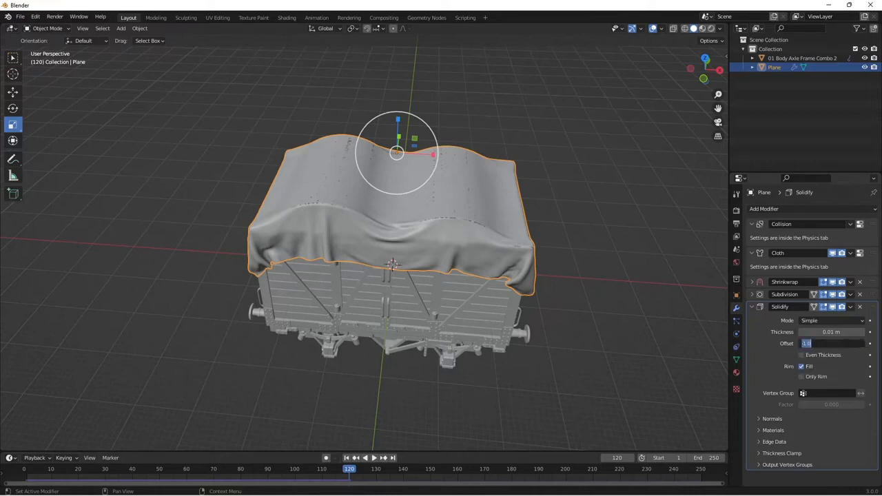
pyautogui.write('1')
pyautogui.press('Return')
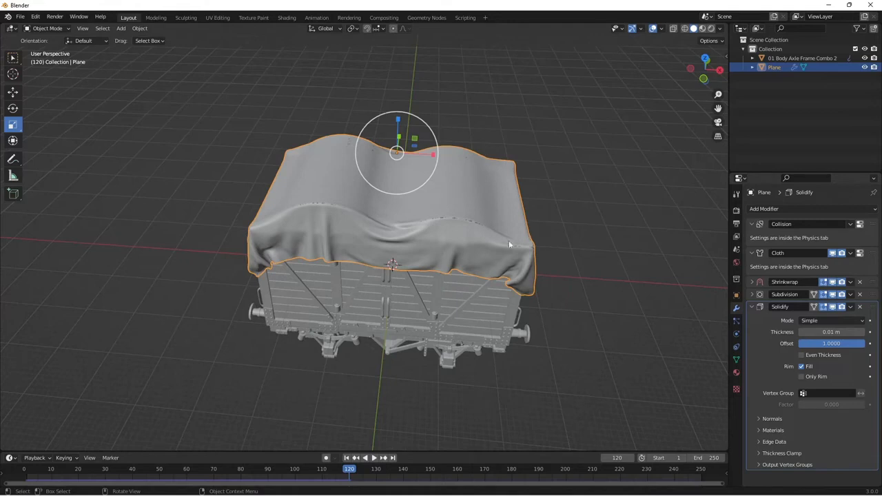
pyautogui.click(831, 332)
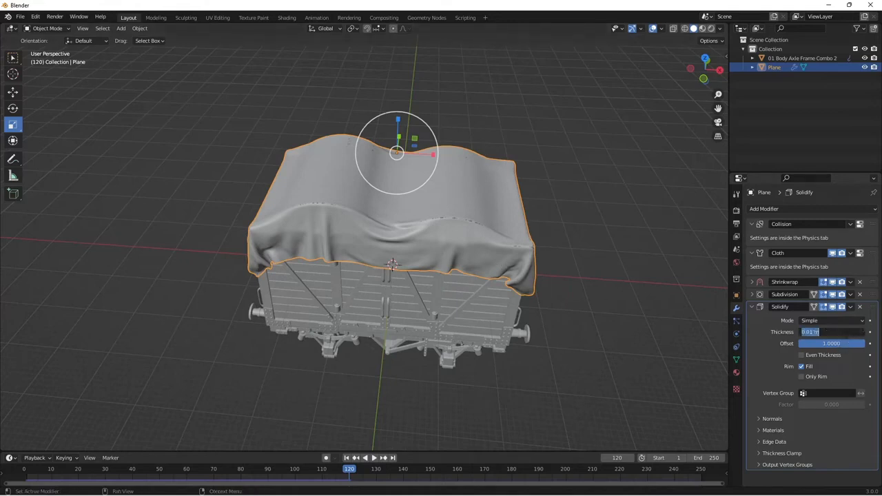
pyautogui.press('BackSpace')
pyautogui.press('Return')
# Examine the thickened tarpaulin's folds and hanging edges close up and from the wagon's side
pyautogui.moveTo(482, 374); pyautogui.dragTo(536, 310, button='middle')
pyautogui.moveTo(471, 263); pyautogui.dragTo(599, 162, button='middle')
pyautogui.scroll(2, 546, 274)
pyautogui.scroll(2, 546, 274)
pyautogui.scroll(1, 586, 141)
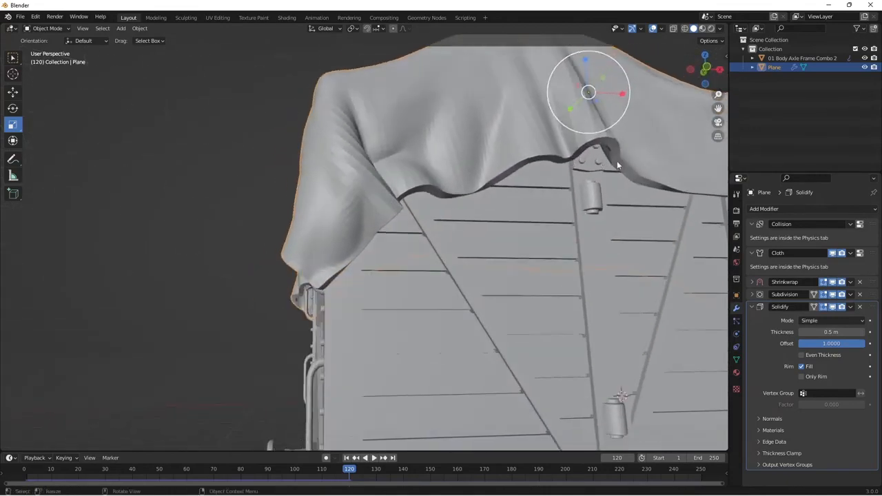
pyautogui.scroll(-4, 640, 176)
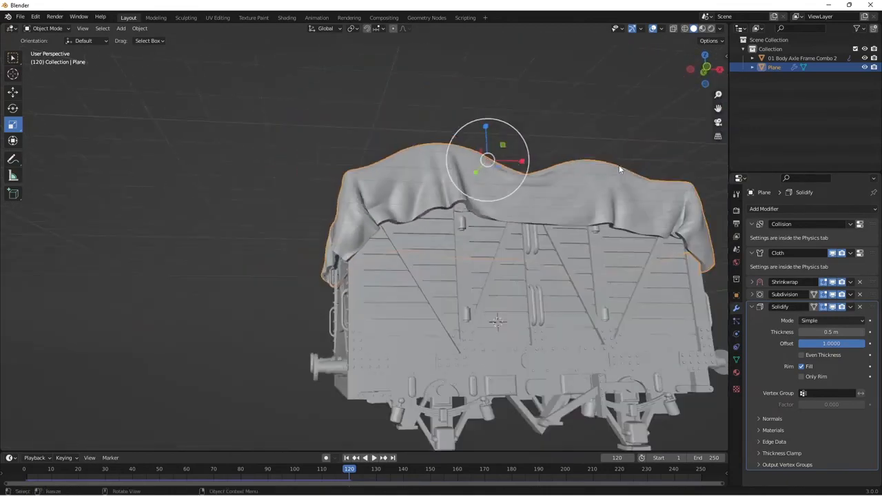
pyautogui.moveTo(641, 177); pyautogui.dragTo(607, 302, button='middle')
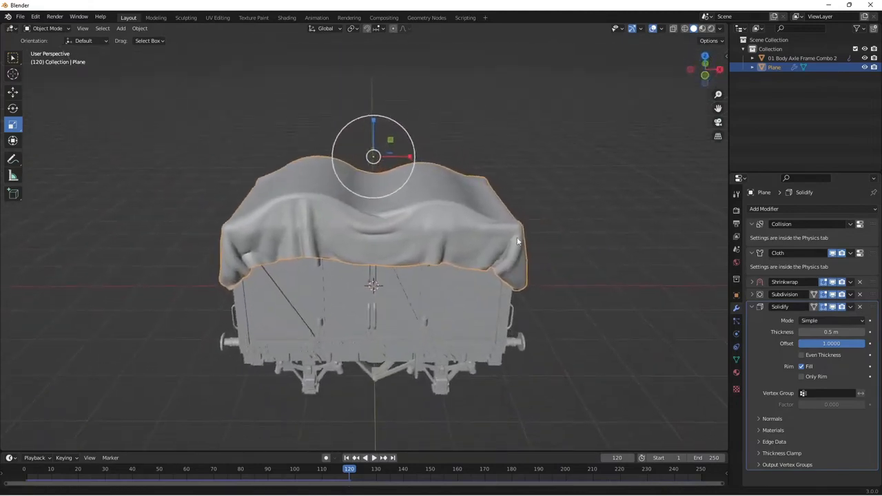
pyautogui.click(607, 303)
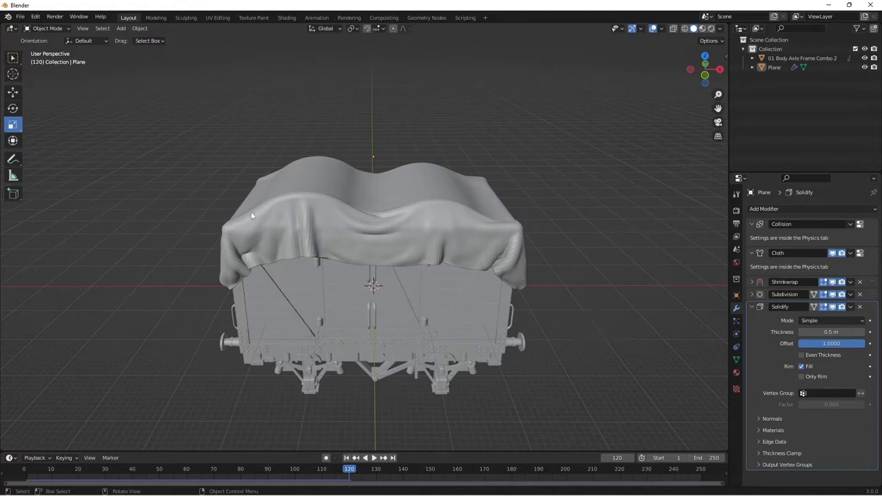
# Export the cloth and wagon as STL to the Downloads folder, overwriting Canopy test.stl
pyautogui.click(321, 221)
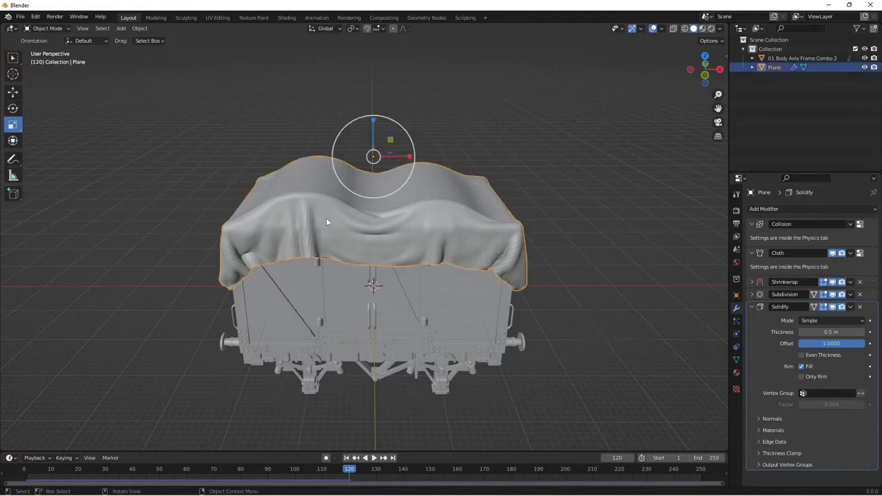
pyautogui.click(19, 18)
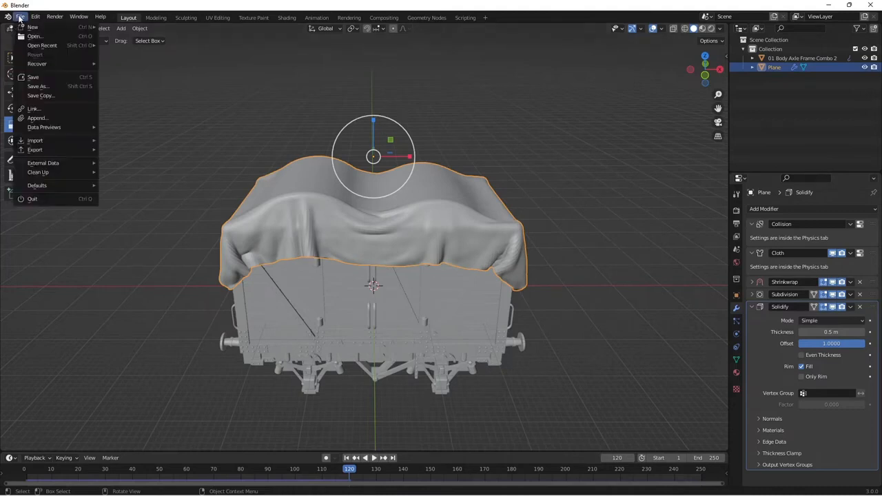
pyautogui.moveTo(62, 151)
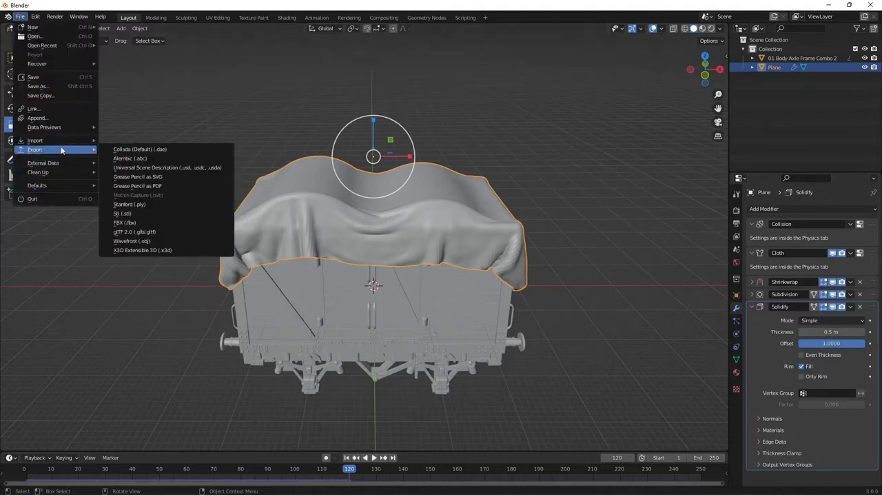
pyautogui.click(137, 212)
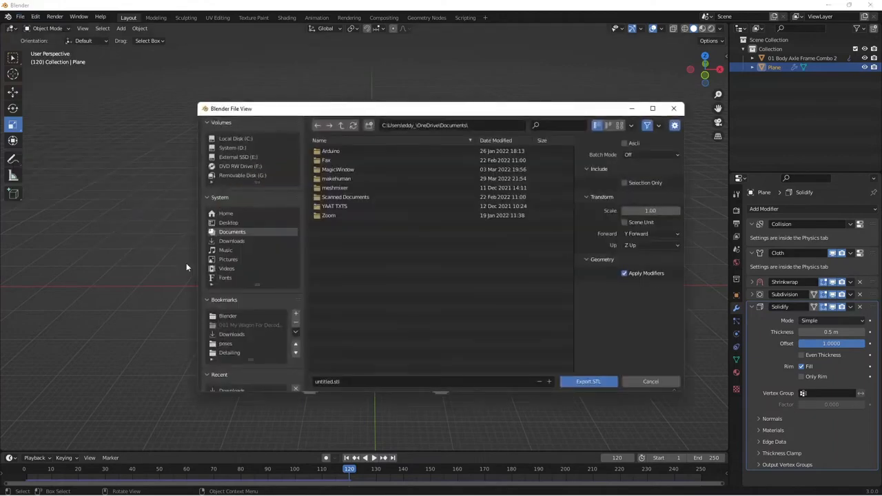
pyautogui.click(243, 335)
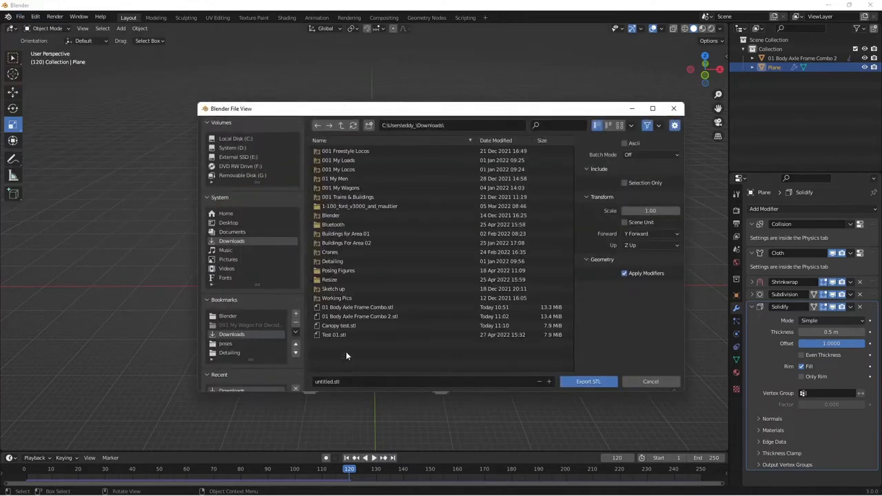
pyautogui.click(353, 325)
pyautogui.click(587, 381)
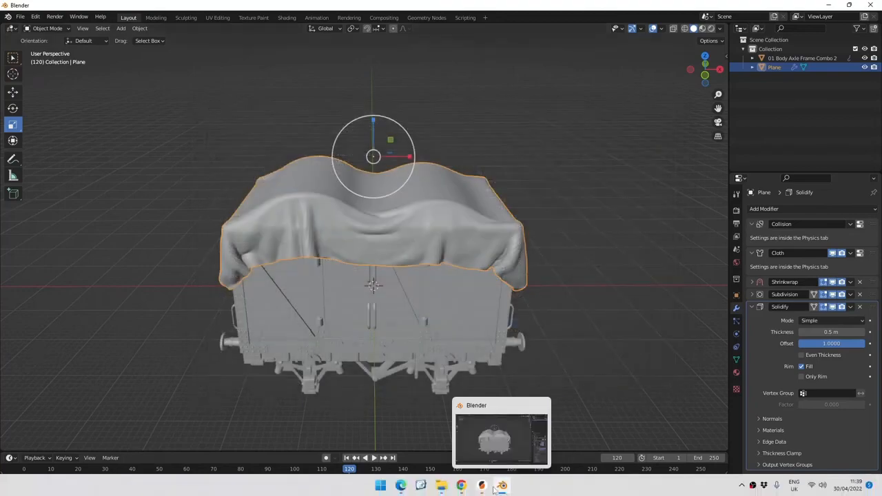
# Switch to PrusaSlicer, import Canopy test.stl to inspect the covered wagon, and remove it from the bed
pyautogui.click(481, 487)
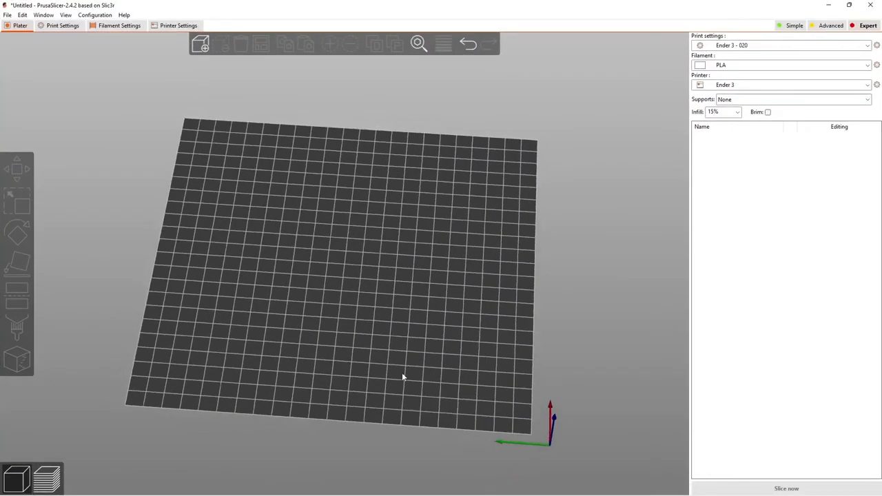
pyautogui.click(201, 44)
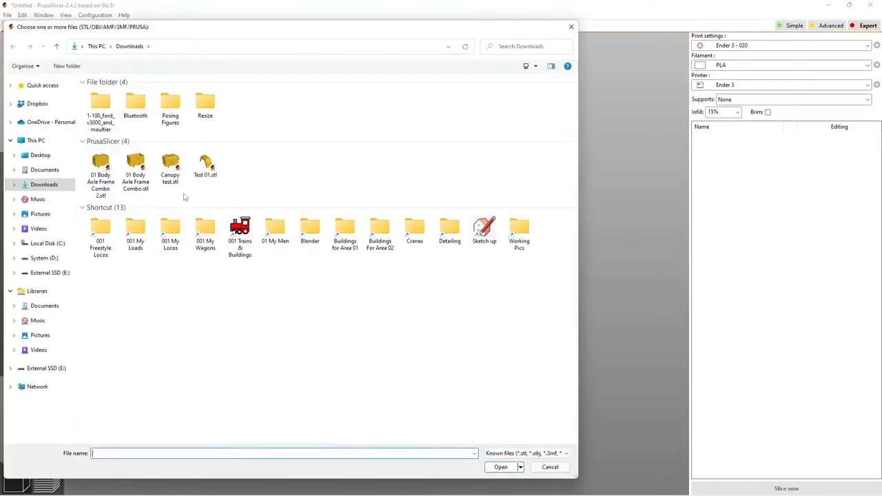
pyautogui.doubleClick(172, 169)
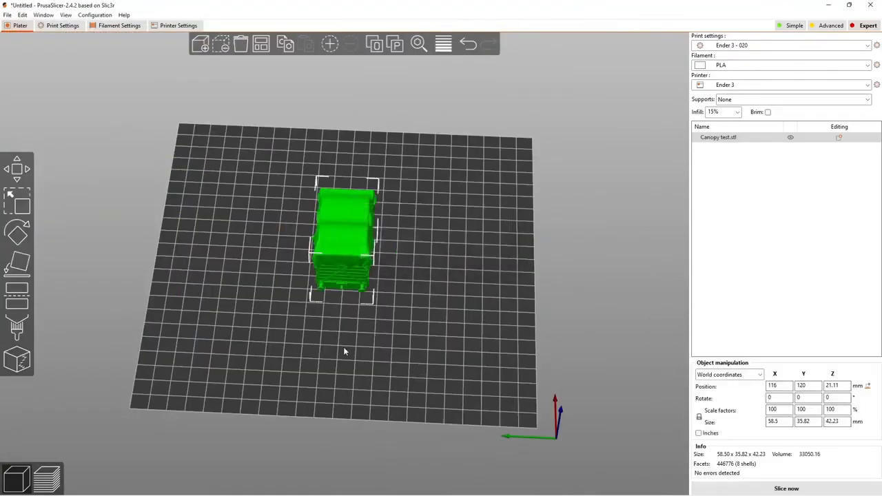
pyautogui.moveTo(343, 348); pyautogui.dragTo(315, 337)
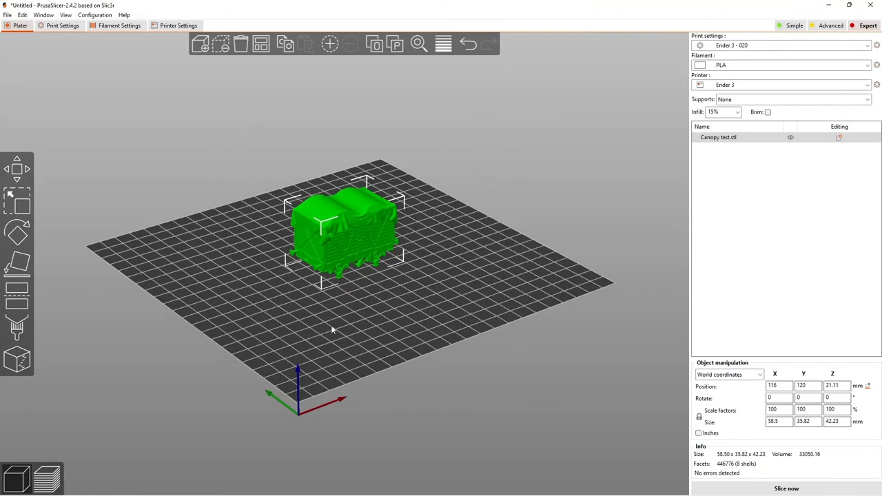
pyautogui.scroll(2, 365, 273)
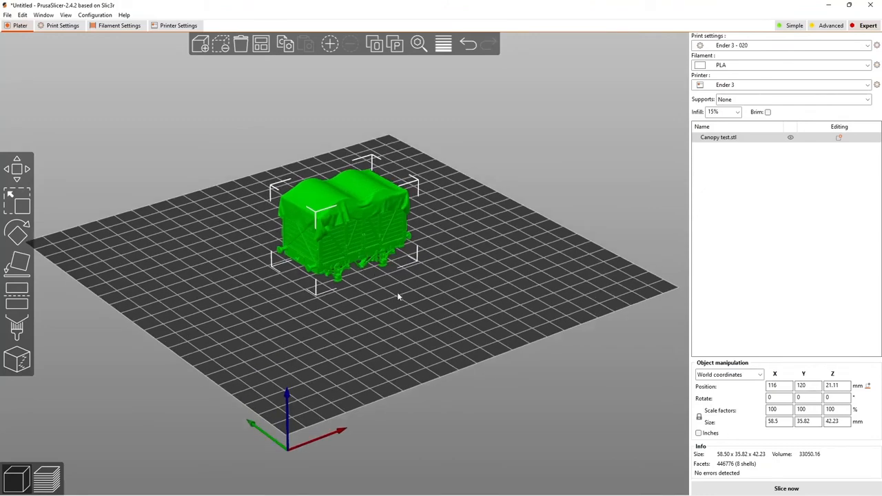
pyautogui.moveTo(397, 292)
pyautogui.mouseDown()
pyautogui.moveTo(407, 309)
pyautogui.moveTo(385, 286)
pyautogui.mouseUp()
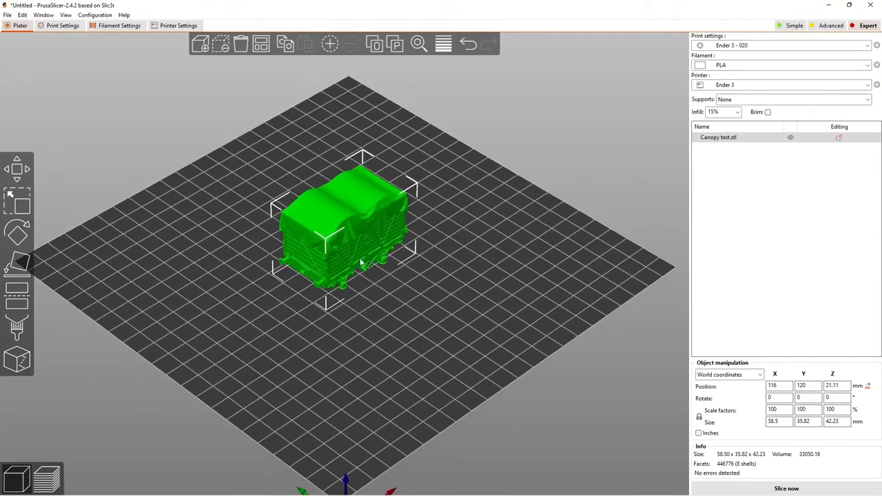
pyautogui.press('Delete')
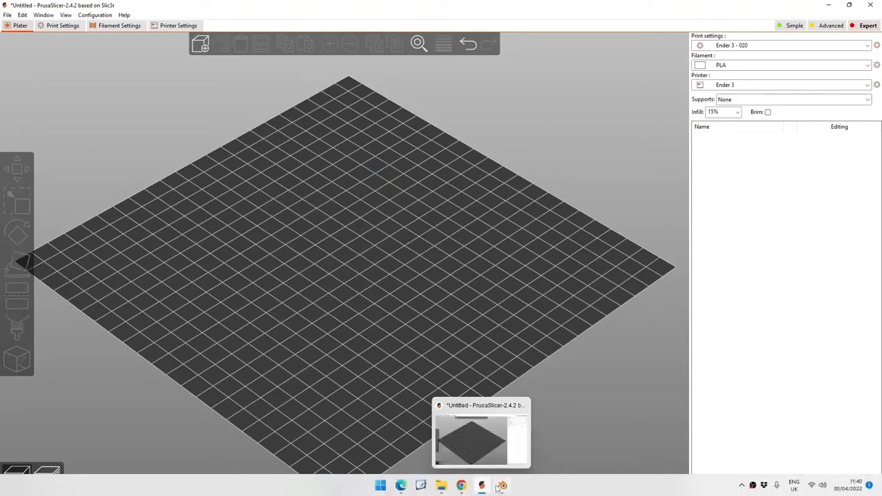
# Switch to Blender and export only the tarpaulin as STL to the Downloads folder, overwriting Canopy test.stl
pyautogui.click(501, 486)
pyautogui.click(443, 230)
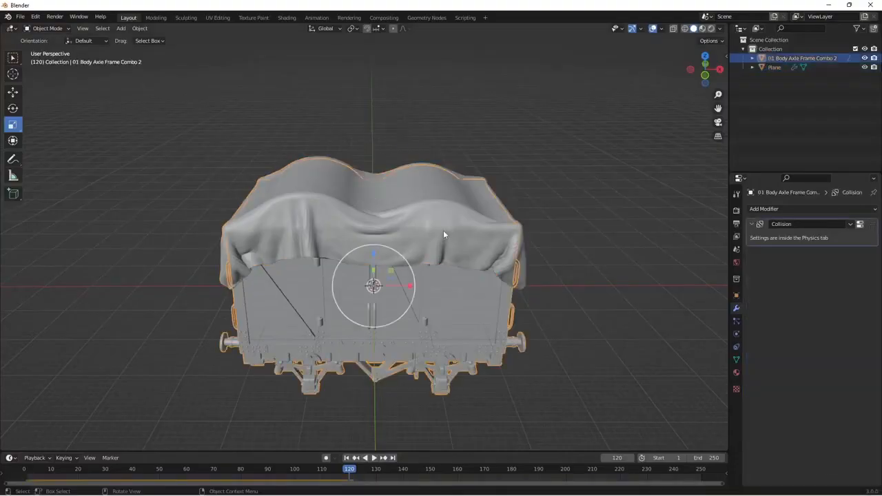
pyautogui.click(441, 228)
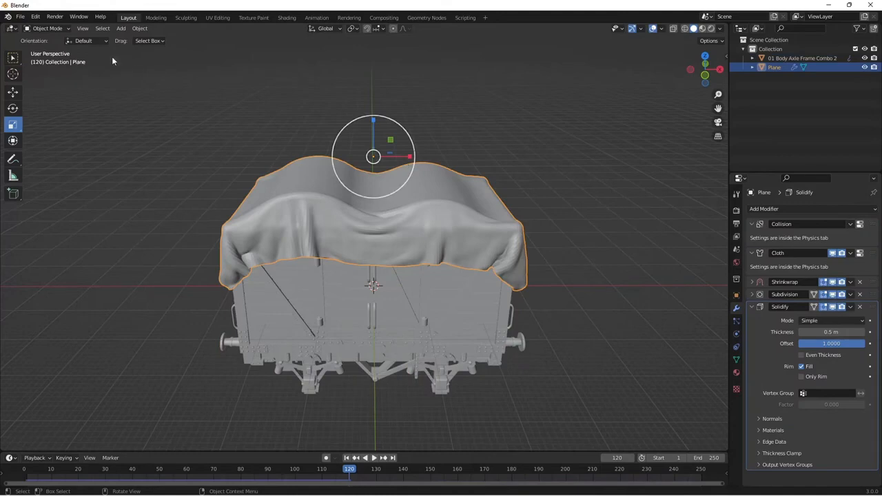
pyautogui.click(20, 17)
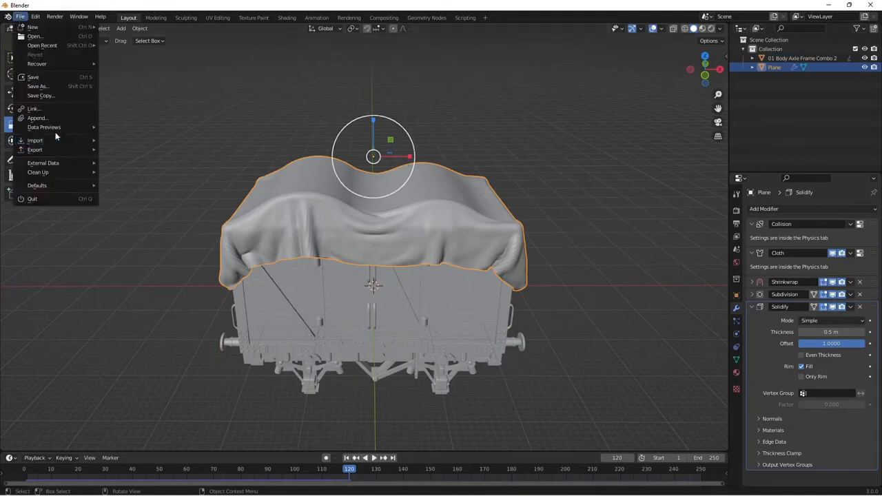
pyautogui.moveTo(60, 152)
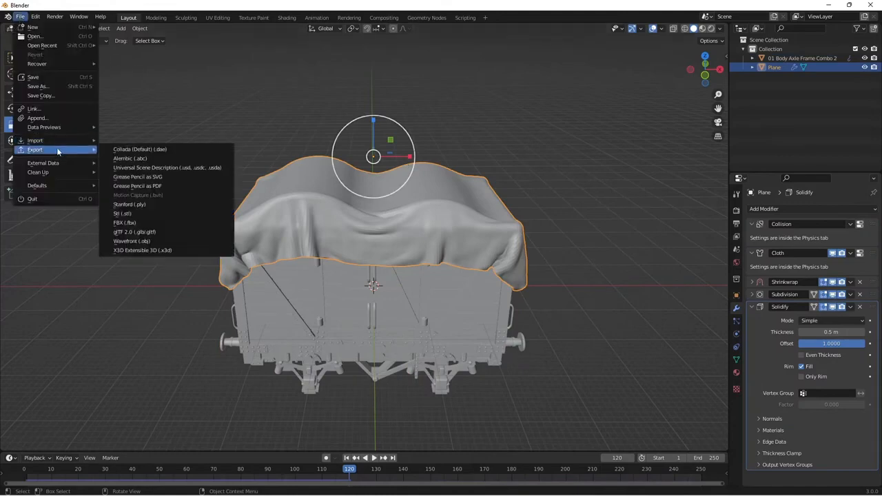
pyautogui.click(152, 214)
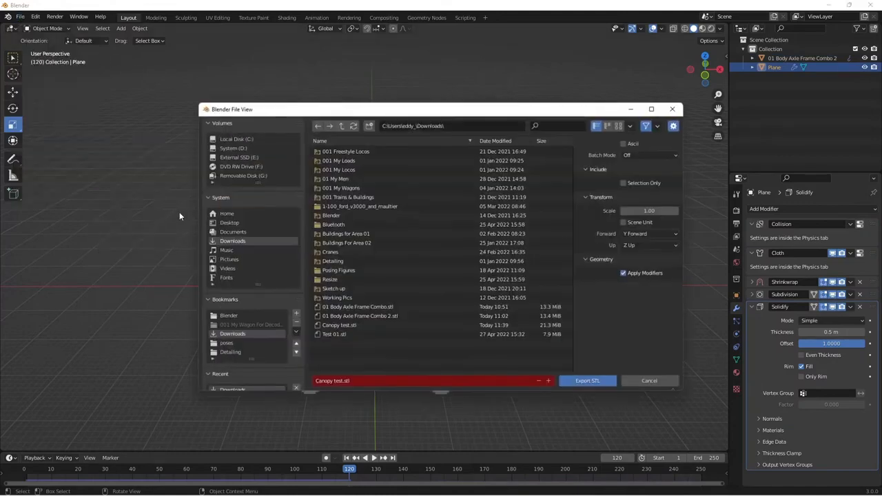
pyautogui.click(625, 183)
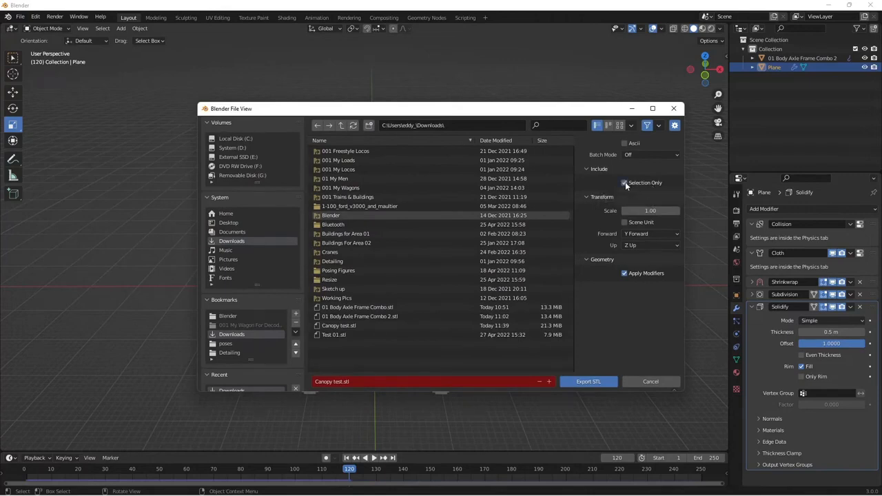
pyautogui.click(599, 383)
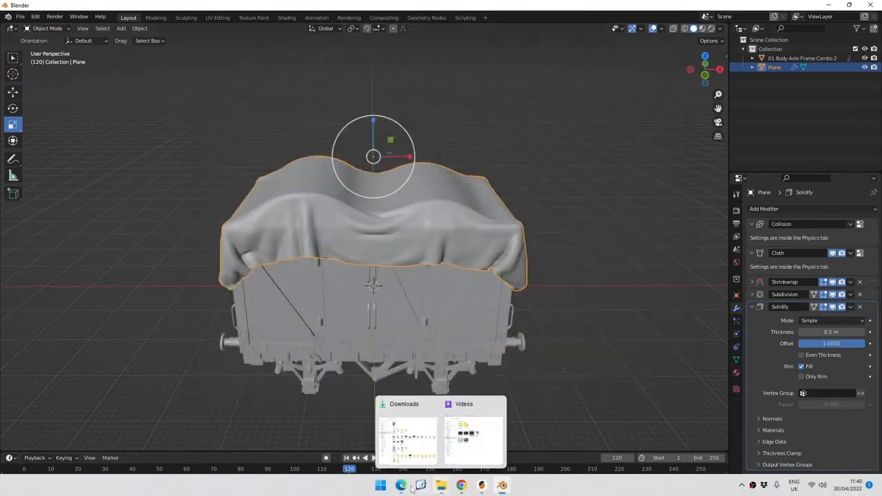
# Switch to PrusaSlicer and import the newly exported Canopy test.stl onto the bed
pyautogui.click(481, 486)
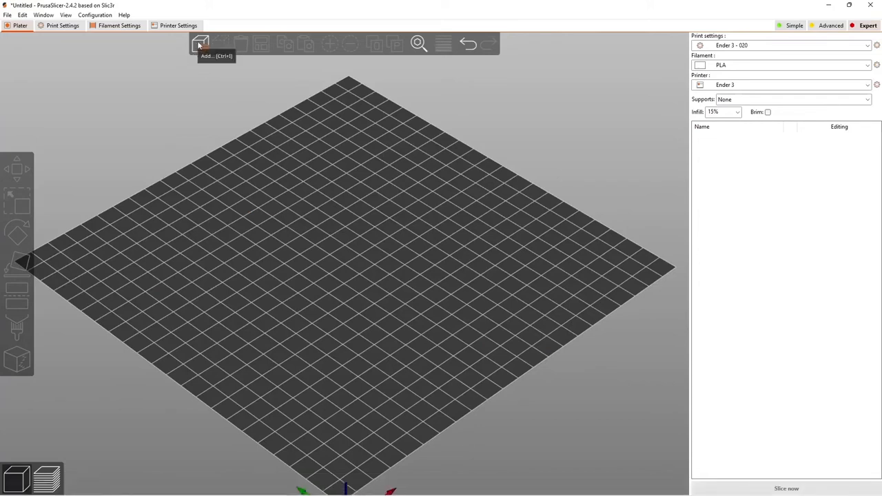
pyautogui.click(199, 44)
pyautogui.doubleClick(176, 188)
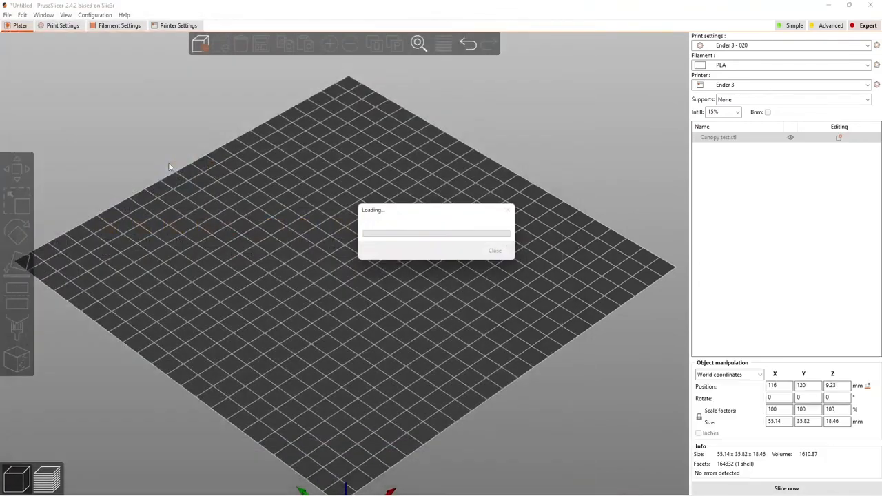
# Rotate the tarpaulin about its Y axis so that it stands upright on its short end
pyautogui.moveTo(331, 307); pyautogui.dragTo(331, 259)
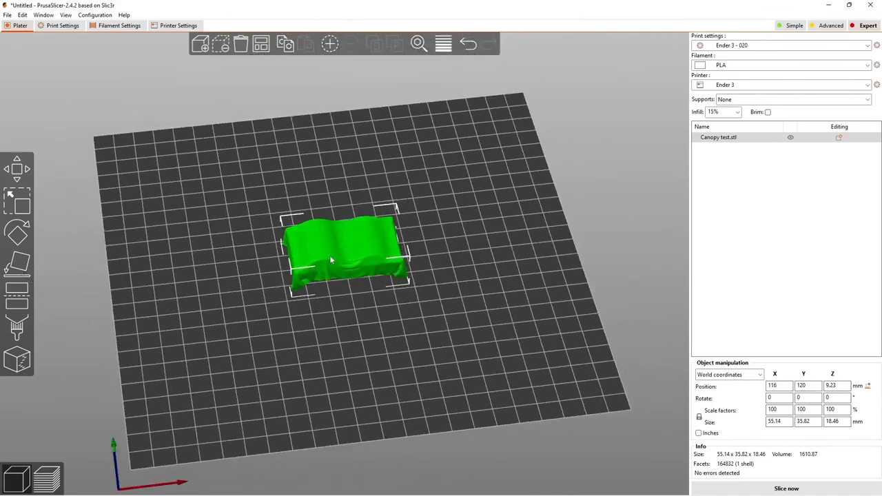
pyautogui.click(17, 234)
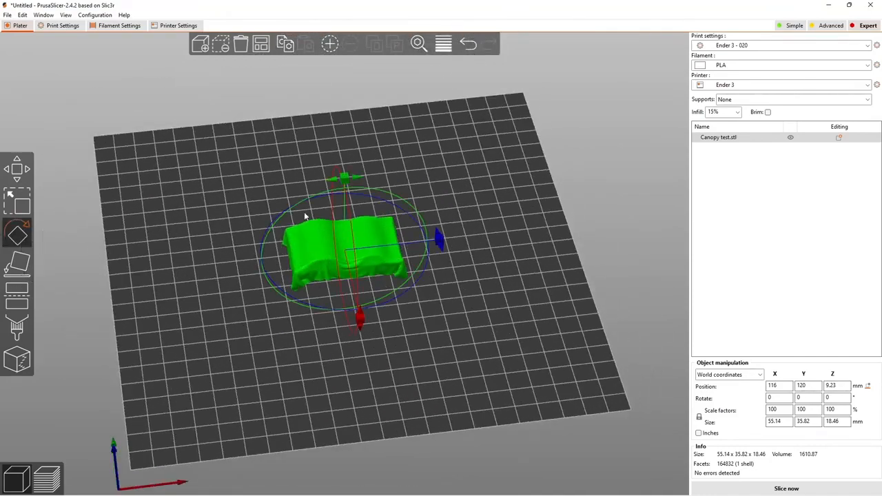
pyautogui.moveTo(367, 185); pyautogui.dragTo(460, 316)
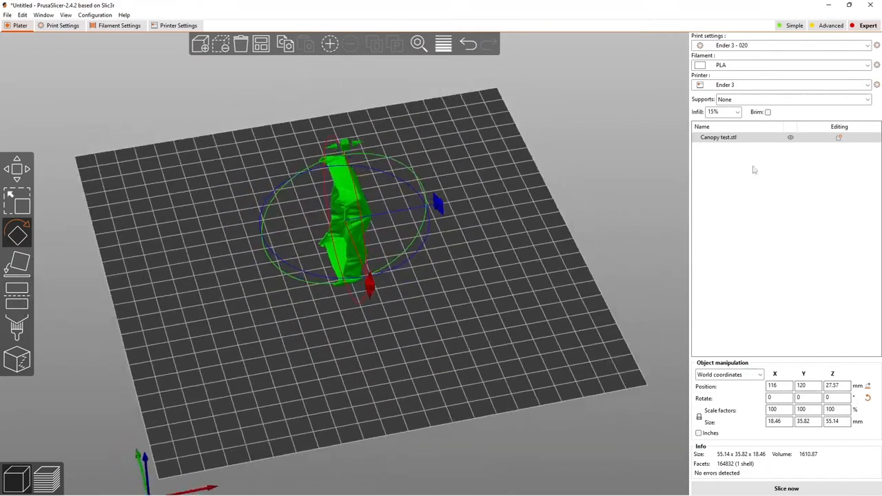
# Change the printer to Elegoo Mars 2 Pro and move the upright tarpaulin onto its print bed
pyautogui.click(867, 85)
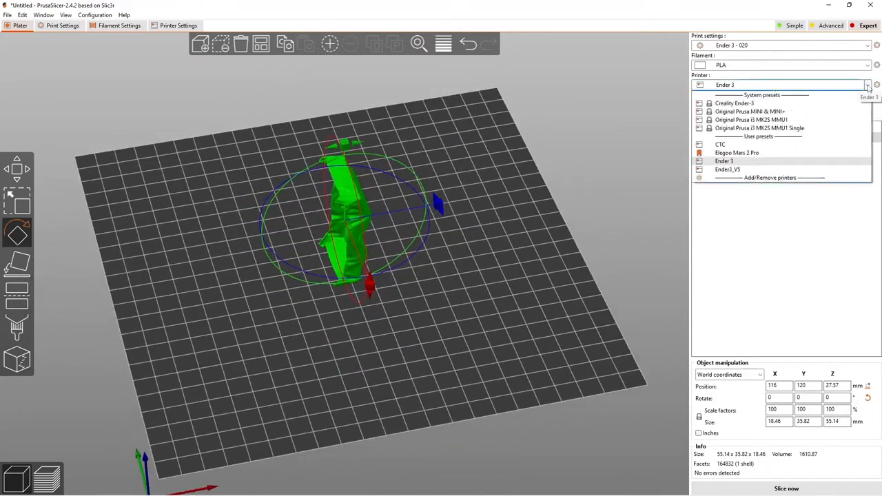
pyautogui.click(827, 152)
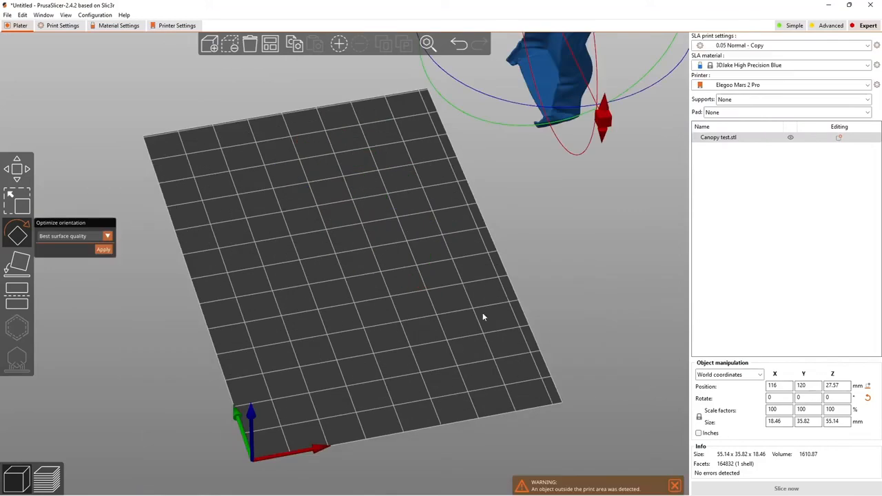
pyautogui.moveTo(581, 86); pyautogui.dragTo(362, 376)
pyautogui.scroll(2, 346, 297)
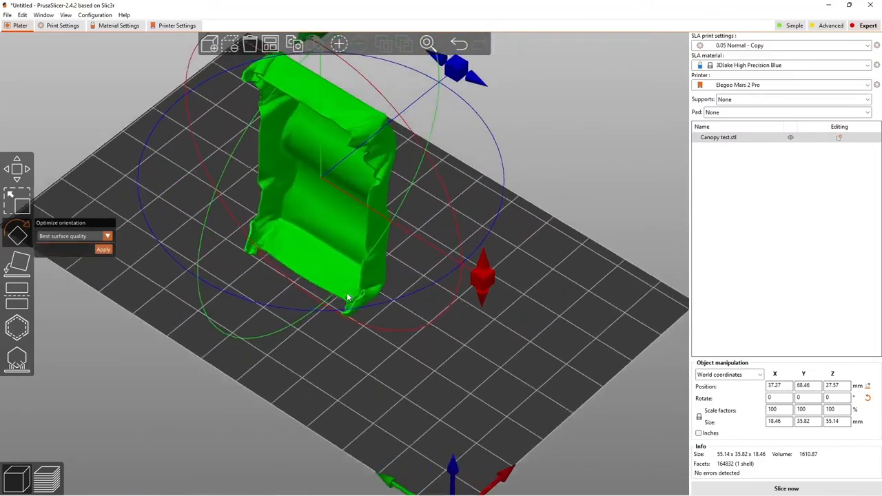
pyautogui.moveTo(478, 394); pyautogui.dragTo(396, 421)
pyautogui.click(419, 401)
pyautogui.moveTo(431, 396); pyautogui.dragTo(410, 387)
# Slice the upright tarpaulin and inspect its wall cross-section in the layer preview at about 51.30 mm
pyautogui.click(799, 485)
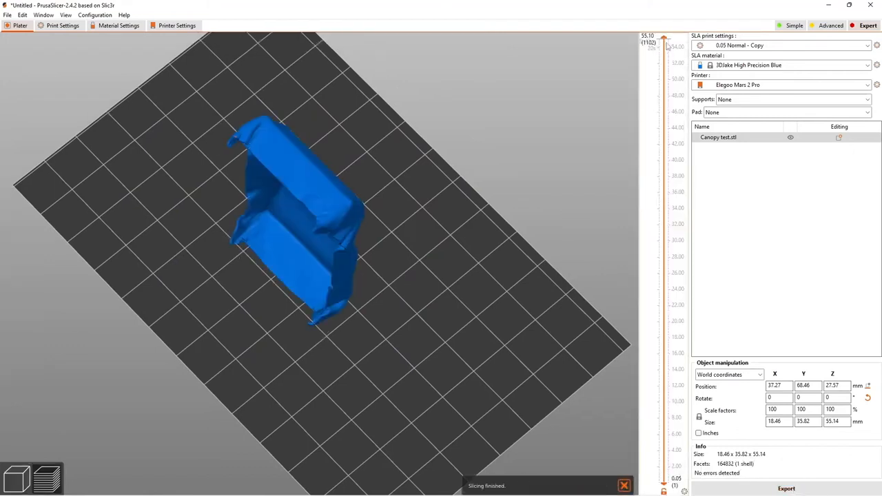
pyautogui.moveTo(664, 38); pyautogui.dragTo(664, 69)
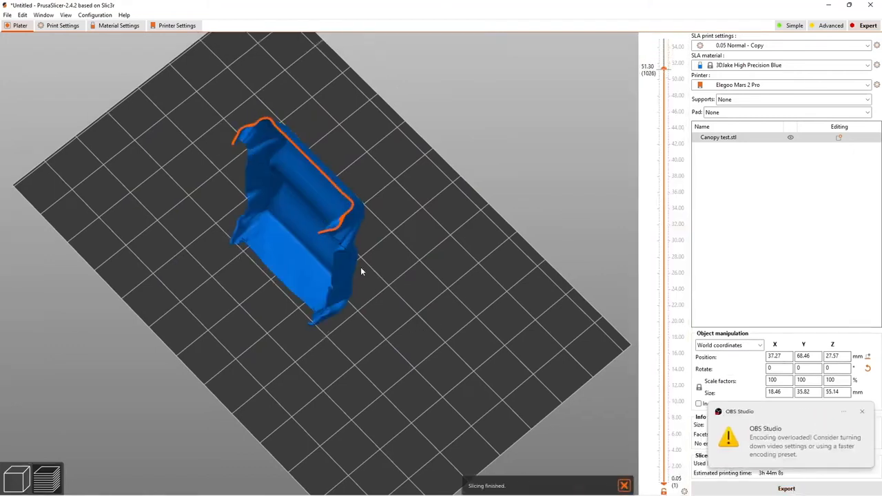
pyautogui.scroll(4, 361, 268)
pyautogui.moveTo(422, 254)
pyautogui.mouseDown()
pyautogui.moveTo(430, 271)
pyautogui.moveTo(437, 261)
pyautogui.mouseUp()
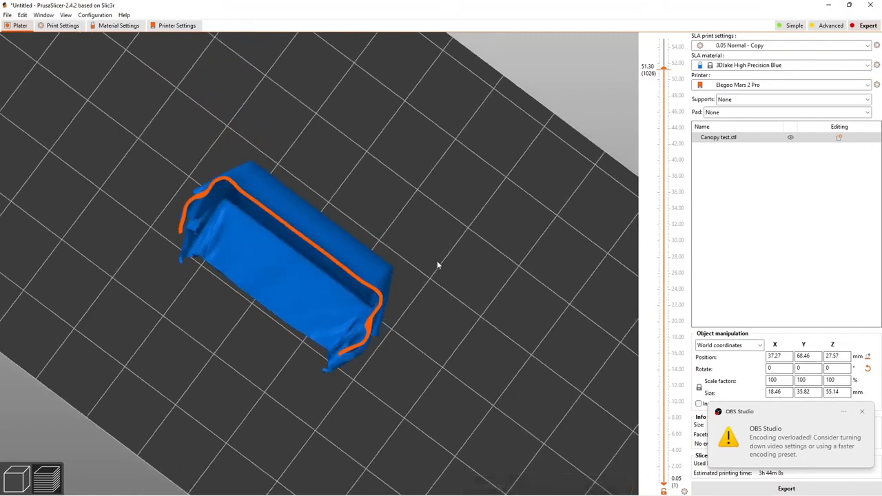
pyautogui.moveTo(663, 69); pyautogui.dragTo(636, 25)
pyautogui.moveTo(503, 303)
pyautogui.mouseDown()
pyautogui.moveTo(507, 289)
pyautogui.moveTo(488, 292)
pyautogui.moveTo(503, 303)
pyautogui.mouseUp()
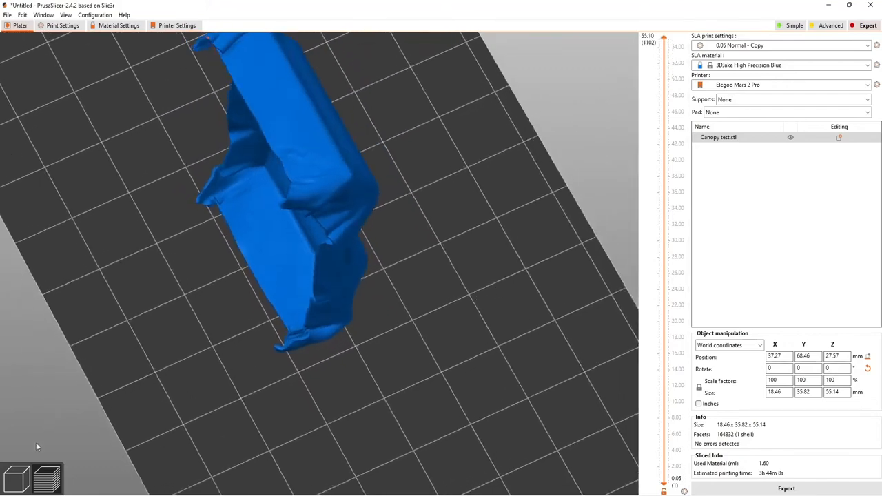
# Return to the 3D editor and undo the tarpaulin's move, printer change and rotation, back to the flat placement on the Ender 3
pyautogui.click(17, 477)
pyautogui.moveTo(359, 428)
pyautogui.mouseDown()
pyautogui.moveTo(350, 402)
pyautogui.moveTo(339, 427)
pyautogui.moveTo(353, 418)
pyautogui.mouseUp()
pyautogui.moveTo(425, 364); pyautogui.dragTo(411, 363)
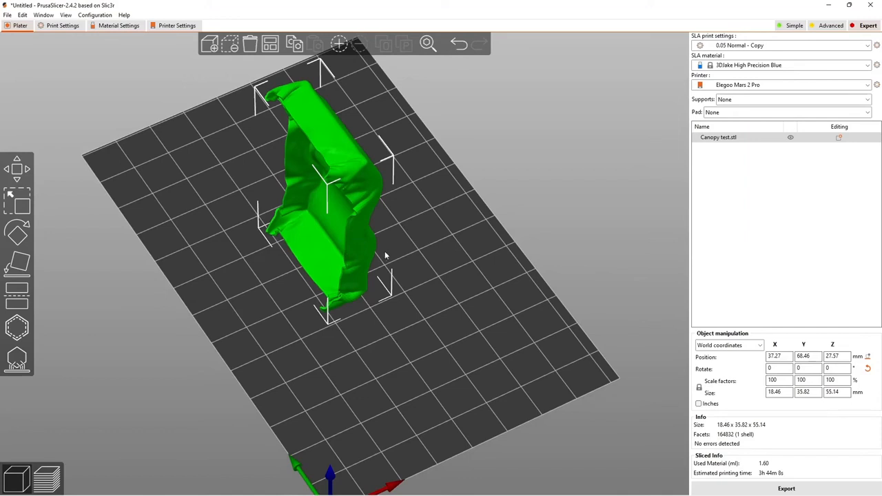
pyautogui.hotkey('ctrl', 'z')
pyautogui.hotkey('ctrl', 'z')
pyautogui.hotkey('ctrl', 'z')
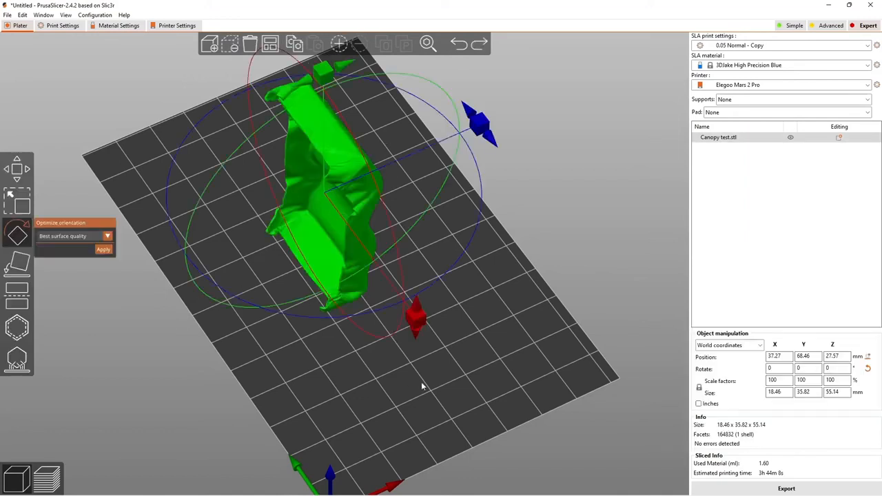
pyautogui.hotkey('ctrl', 'z')
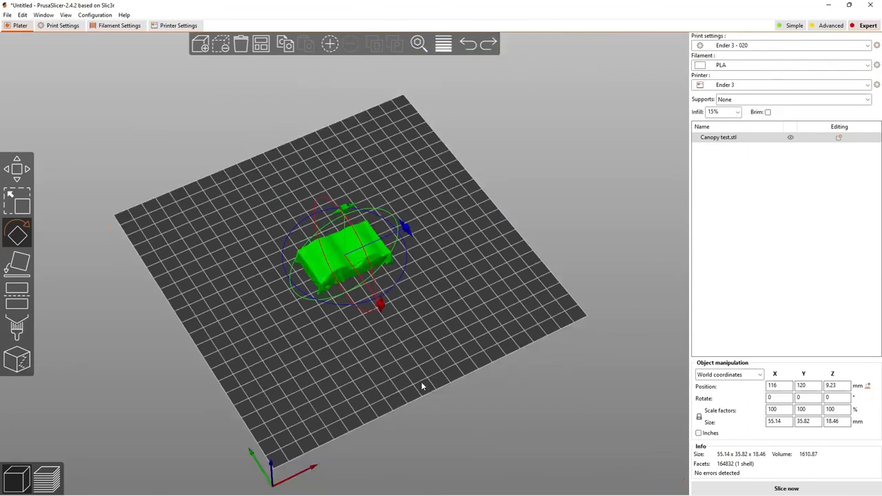
# Examine the flat-lying tarpaulin's folds and low-hanging corners close up and from a low side angle
pyautogui.click(365, 343)
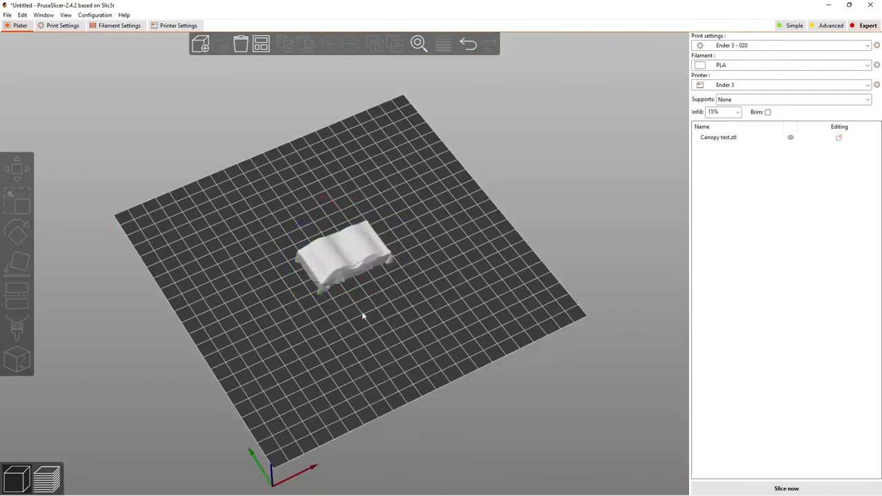
pyautogui.moveTo(363, 316); pyautogui.dragTo(348, 293)
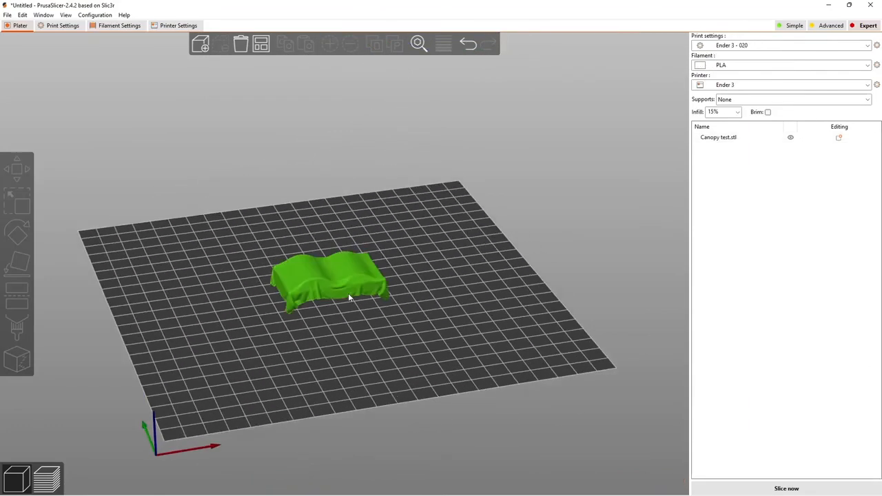
pyautogui.scroll(5, 348, 292)
pyautogui.scroll(5, 348, 292)
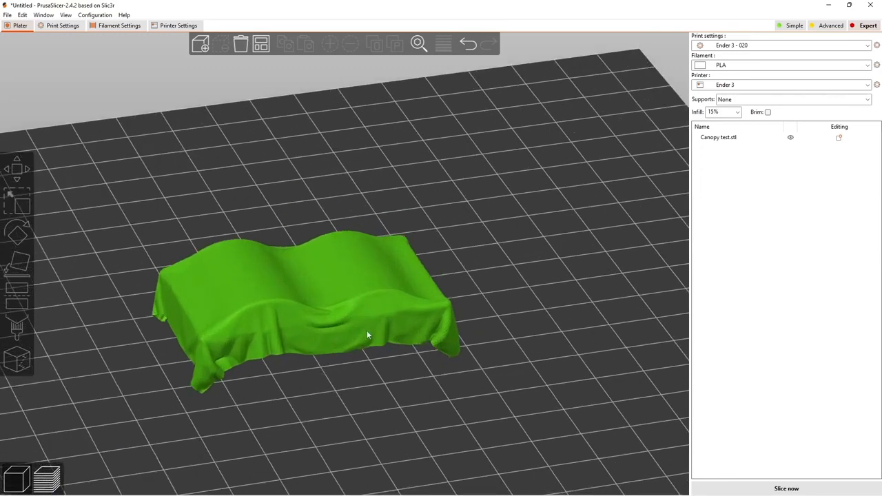
pyautogui.moveTo(366, 330); pyautogui.dragTo(404, 302, button='middle')
pyautogui.moveTo(412, 337); pyautogui.dragTo(397, 359)
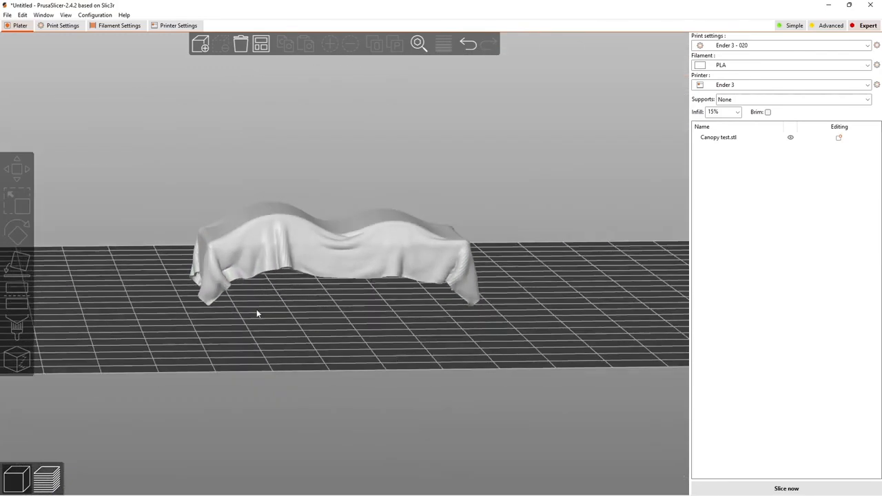
# Cut the tarpaulin horizontally at Z 4.18 mm, keeping only the upper part to trim off its hanging corners
pyautogui.click(214, 292)
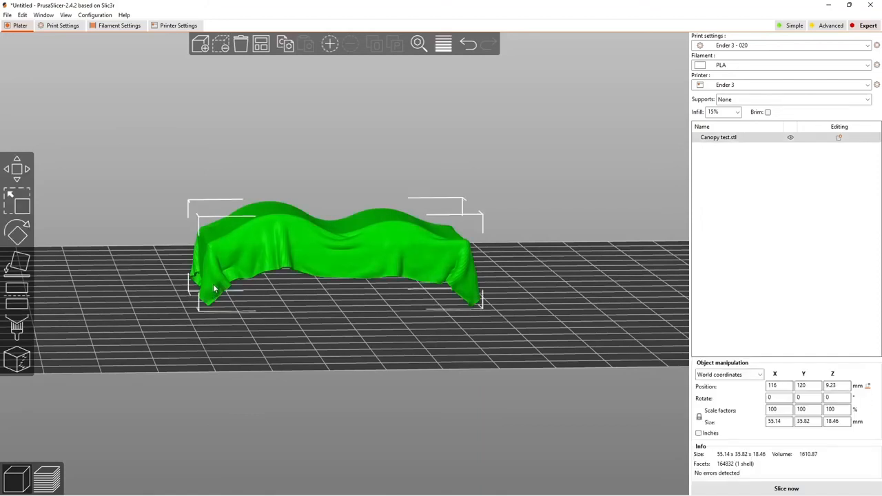
pyautogui.click(17, 300)
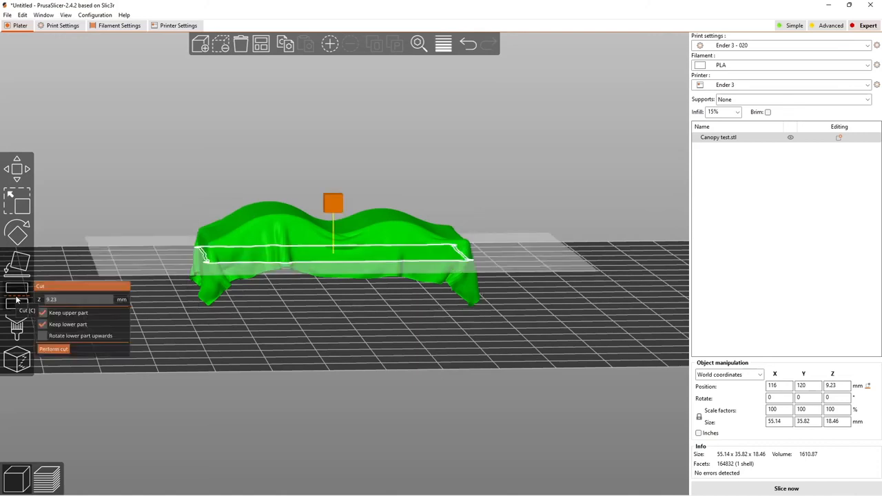
pyautogui.moveTo(334, 209); pyautogui.dragTo(330, 233)
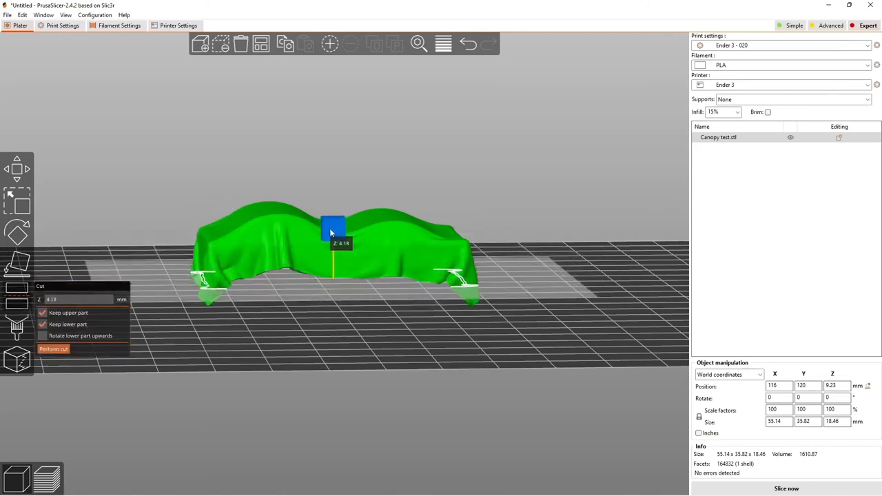
pyautogui.moveTo(393, 305); pyautogui.dragTo(412, 313)
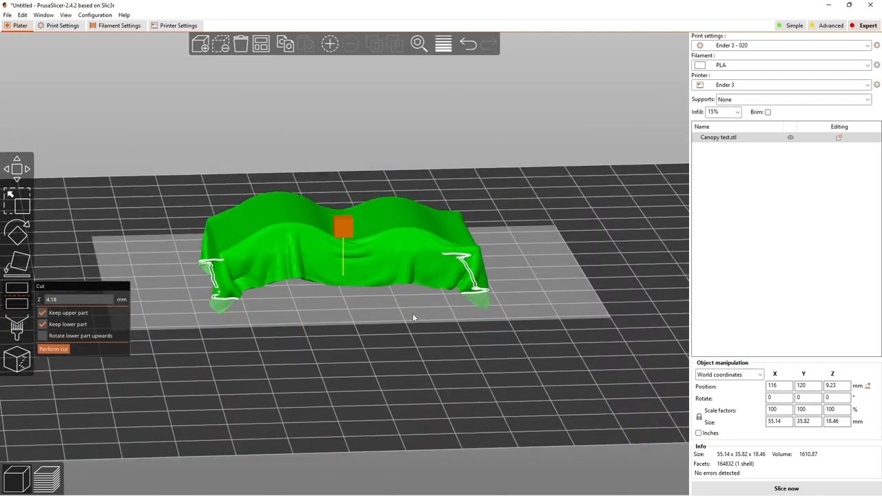
pyautogui.click(42, 324)
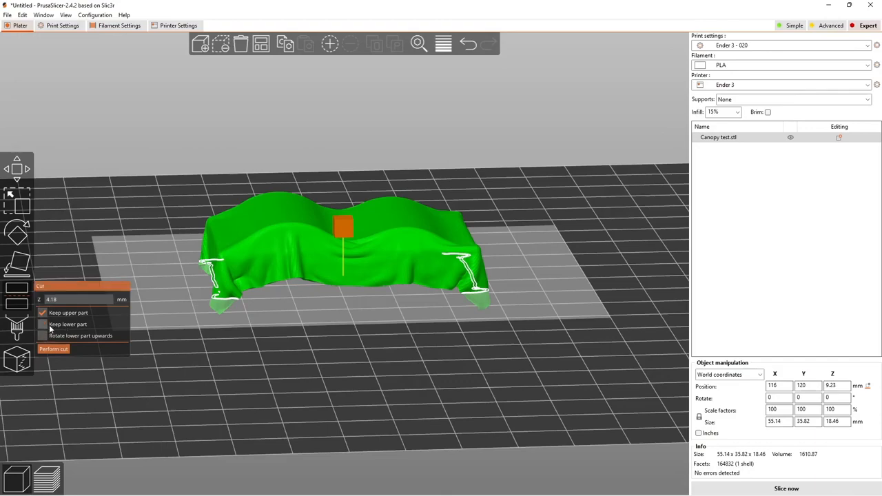
pyautogui.click(62, 349)
pyautogui.moveTo(284, 401)
pyautogui.mouseDown()
pyautogui.moveTo(289, 412)
pyautogui.moveTo(310, 343)
pyautogui.moveTo(322, 422)
pyautogui.moveTo(287, 411)
pyautogui.mouseUp()
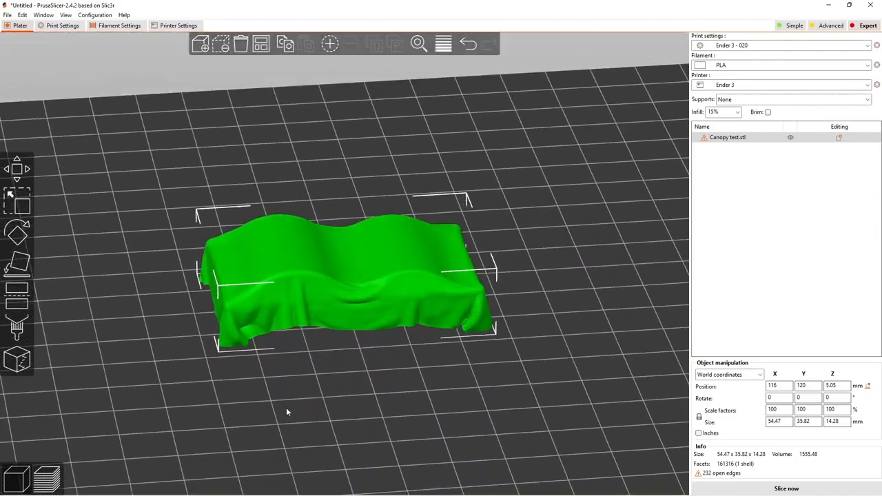